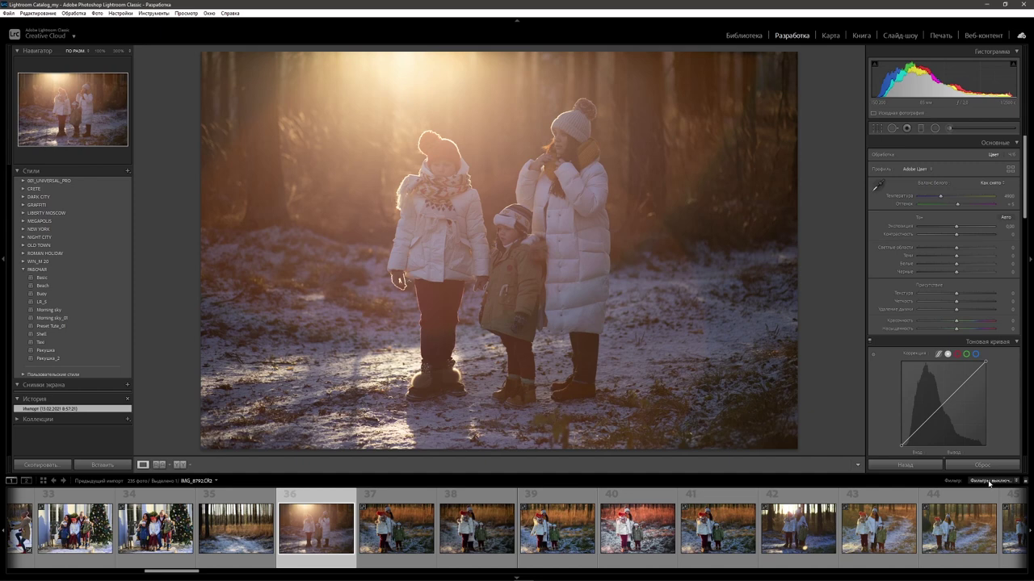
# - Check photo 36's focus at 100% zoom, then browse on to photo 38
pyautogui.press('Right')
pyautogui.press('Left')
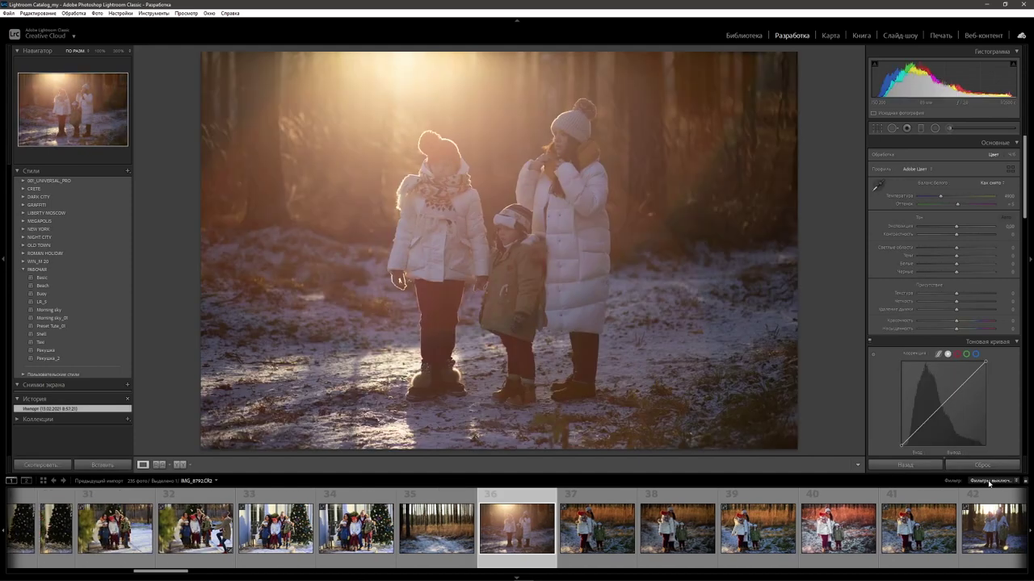
pyautogui.click(533, 283)
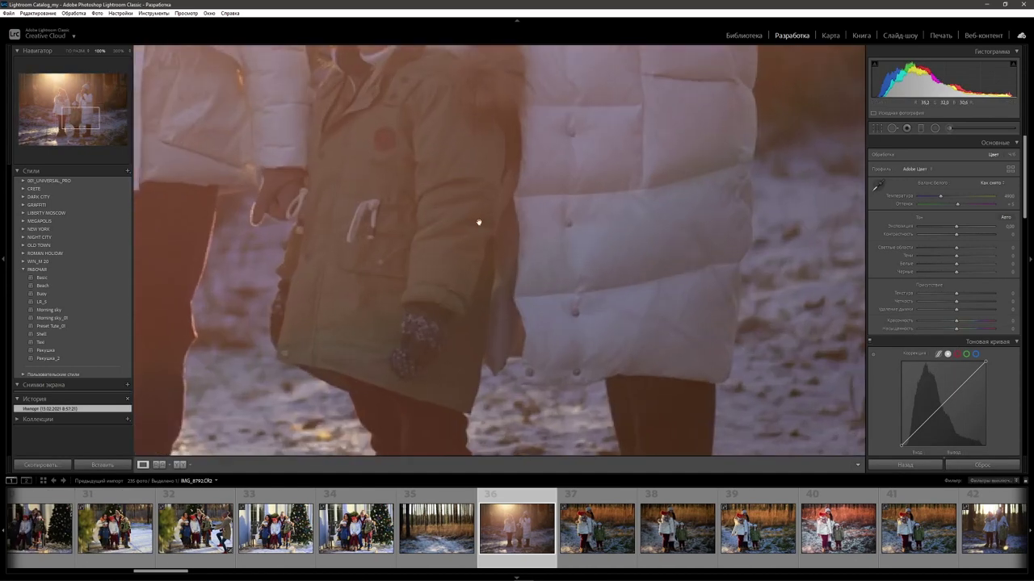
pyautogui.moveTo(479, 222); pyautogui.dragTo(504, 311)
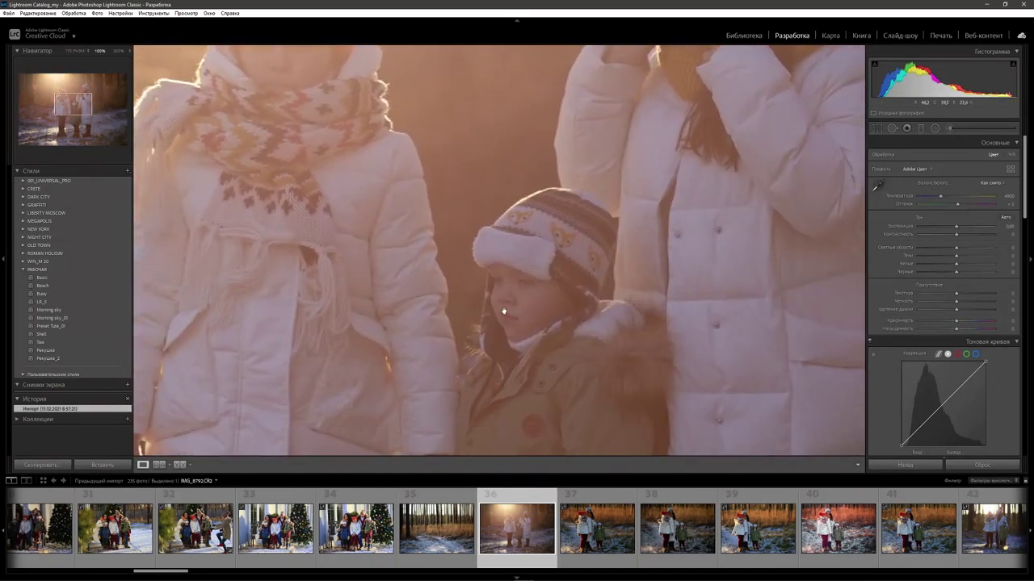
pyautogui.click(532, 341)
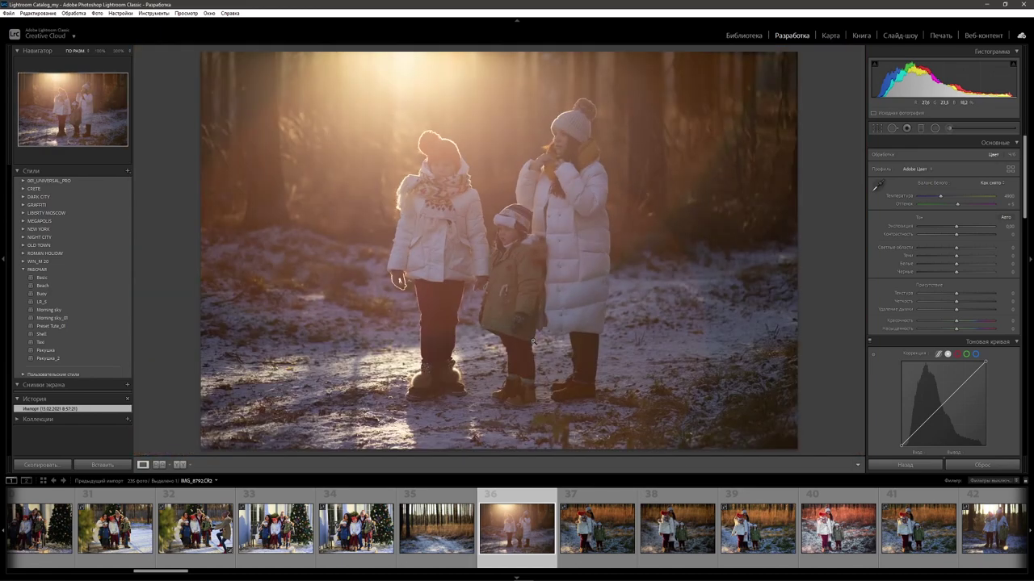
pyautogui.press('Right')
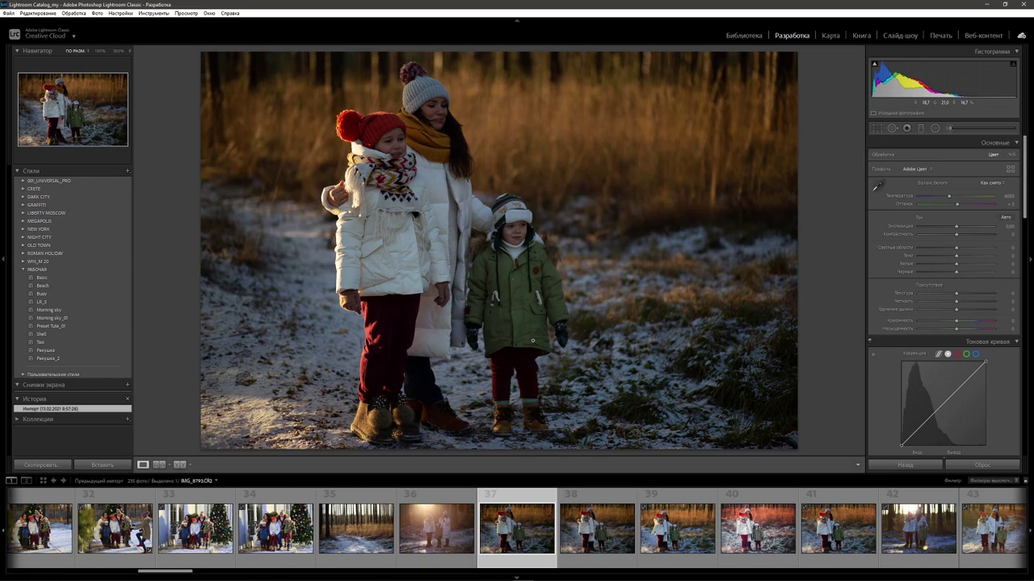
pyautogui.press('Right')
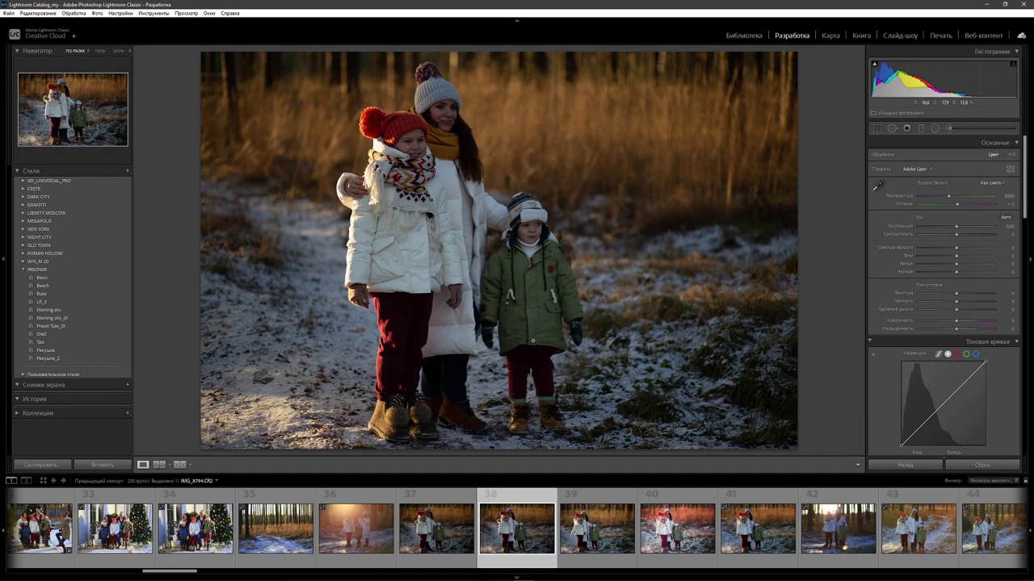
# - Rate photos 38, 39, 42, 45 and 50 five stars each
pyautogui.press('5')
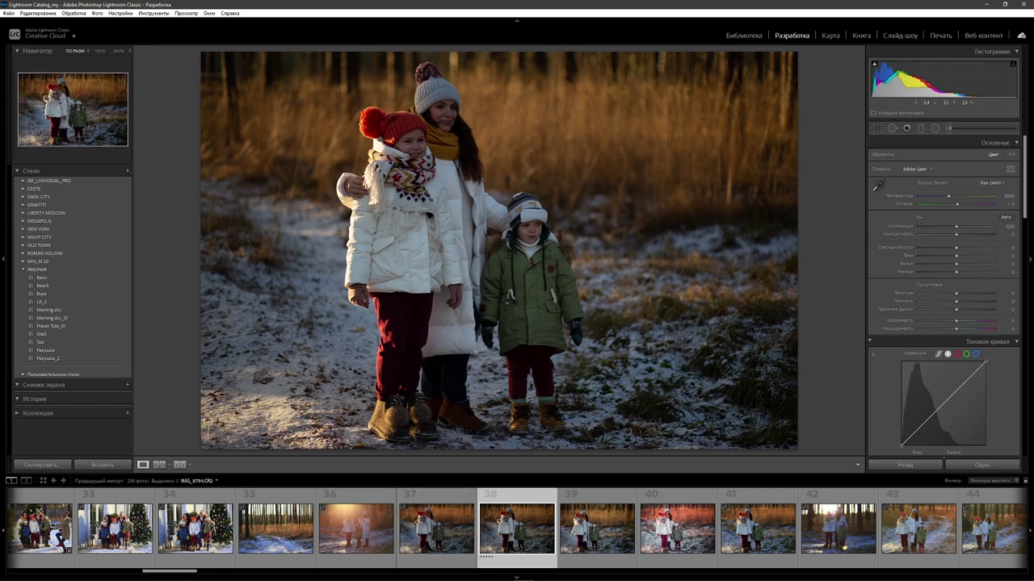
pyautogui.press('Right')
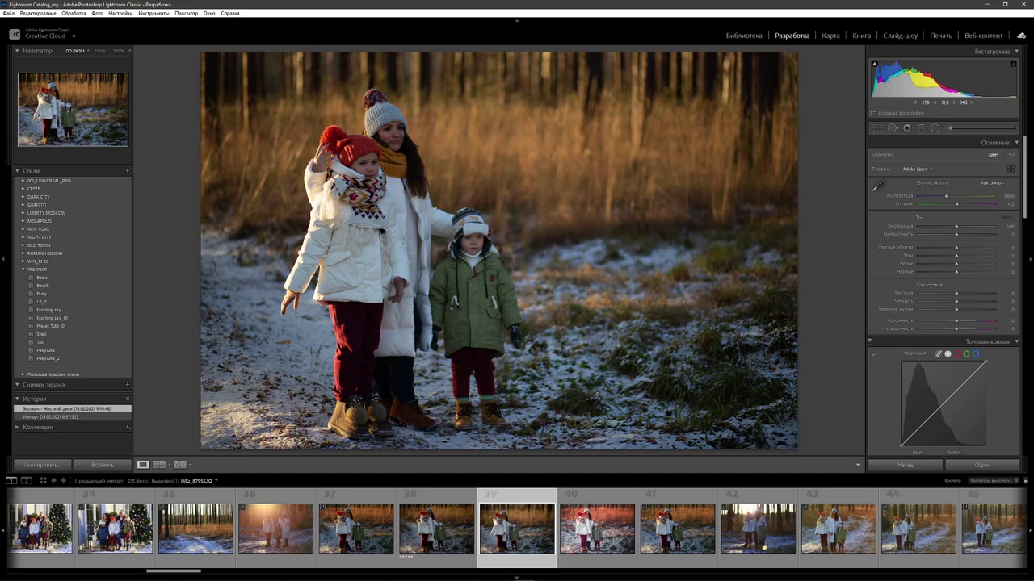
pyautogui.press('5')
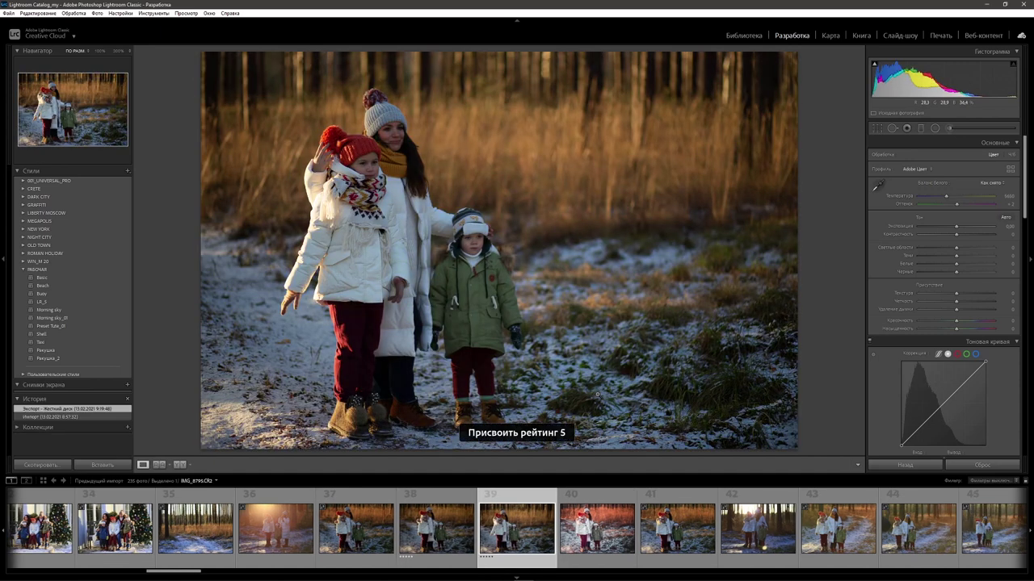
pyautogui.press('Right')
pyautogui.press('Right')
pyautogui.press('Right')
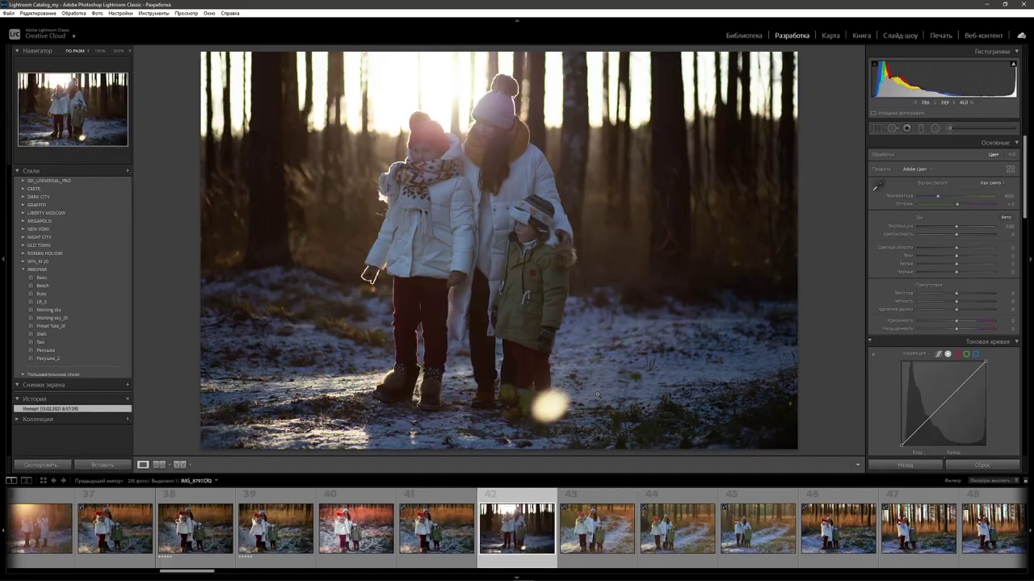
pyautogui.press('5')
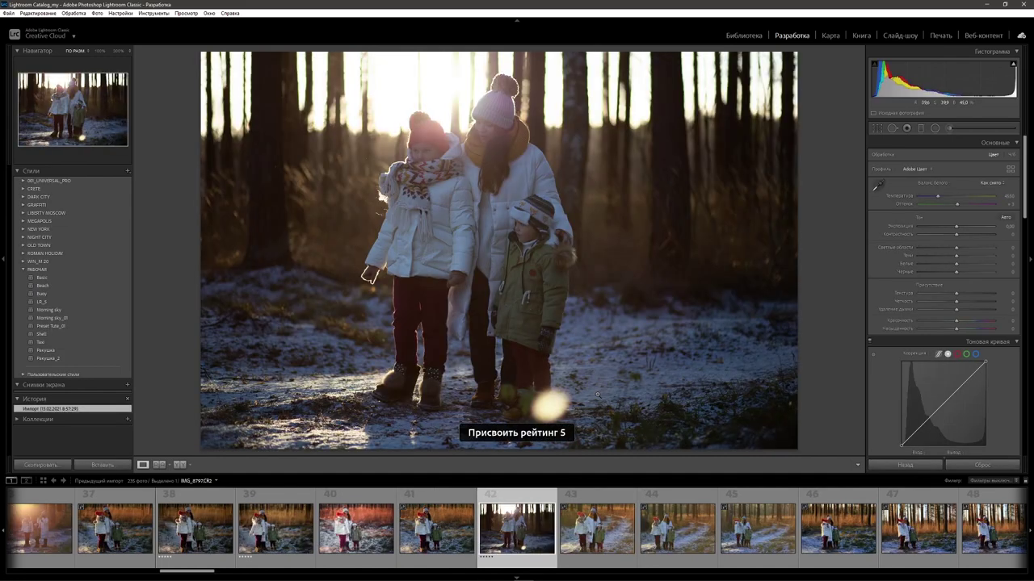
pyautogui.press('Right')
pyautogui.press('Right')
pyautogui.press('Right')
pyautogui.press('5')
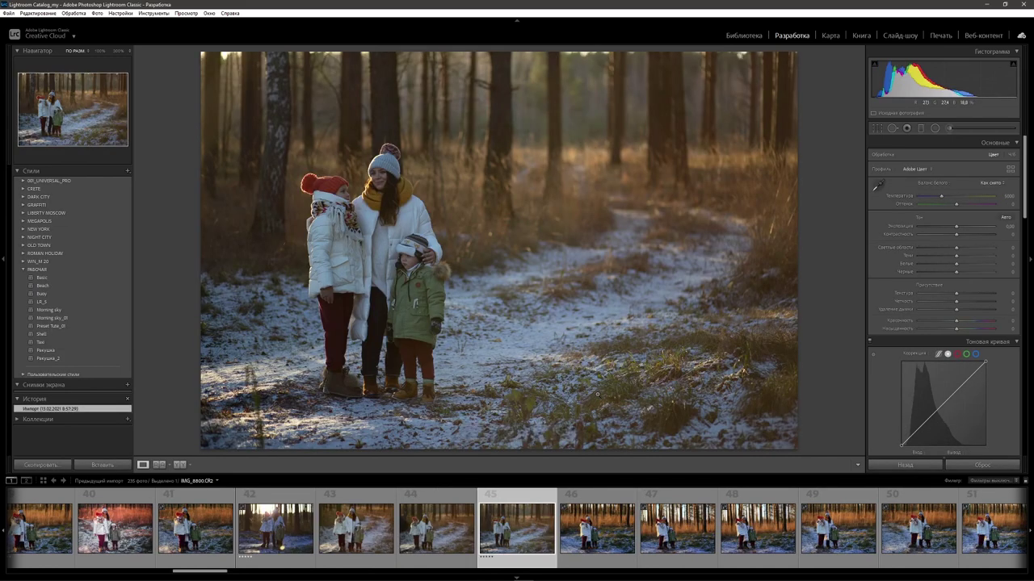
pyautogui.press('Right')
pyautogui.press('Right')
pyautogui.press('Right')
pyautogui.press('5')
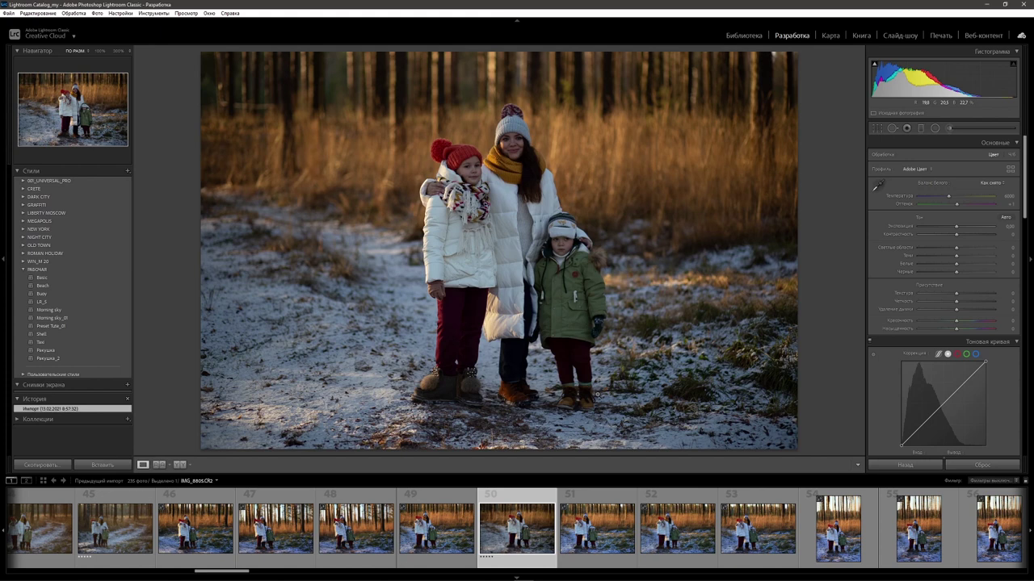
# - Filter the filmstrip to rated photos only and open the first of the five
pyautogui.click(994, 481)
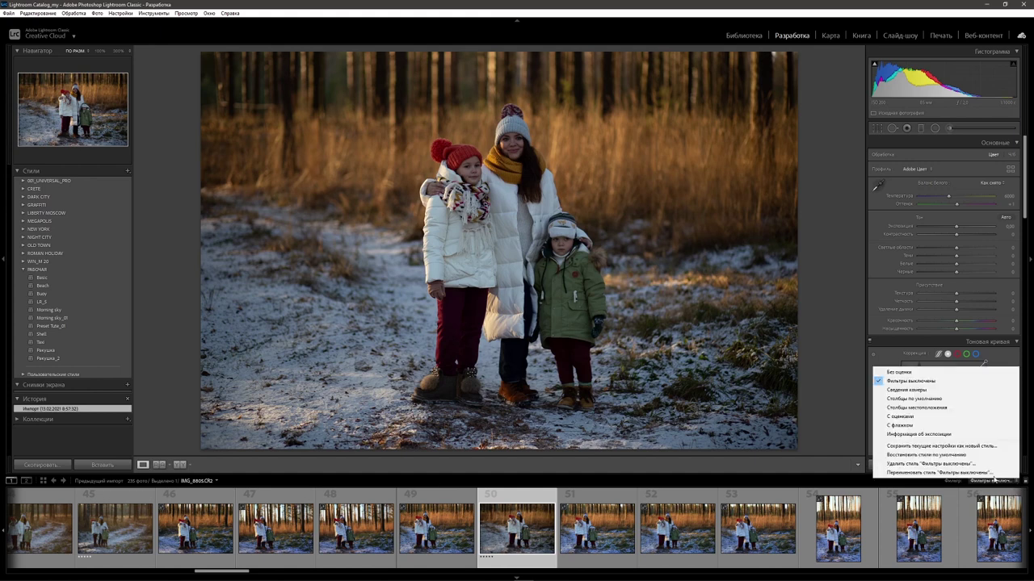
pyautogui.press('Escape')
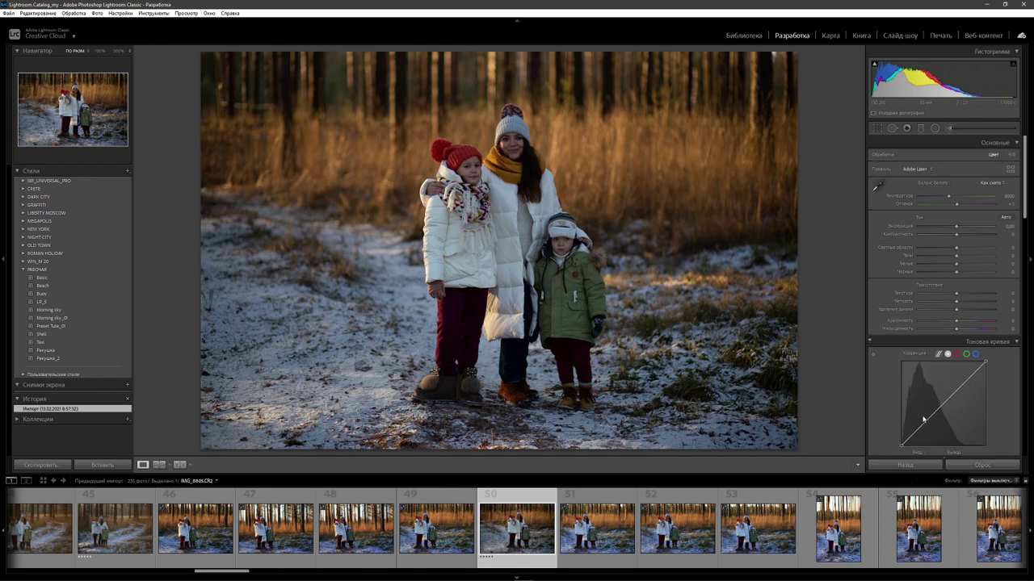
pyautogui.hotkey('ctrl', 'l')
pyautogui.click(920, 482)
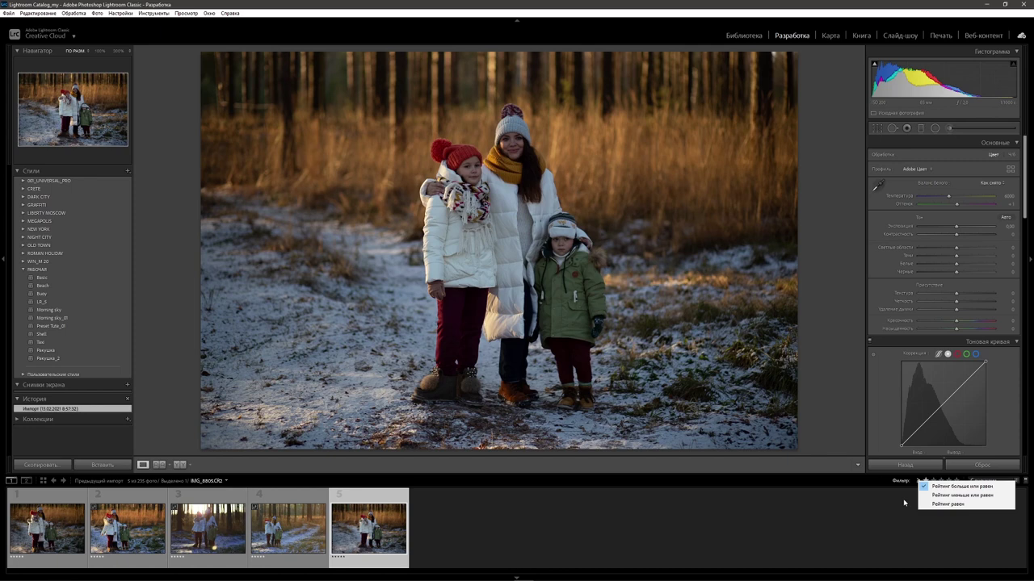
pyautogui.click(65, 528)
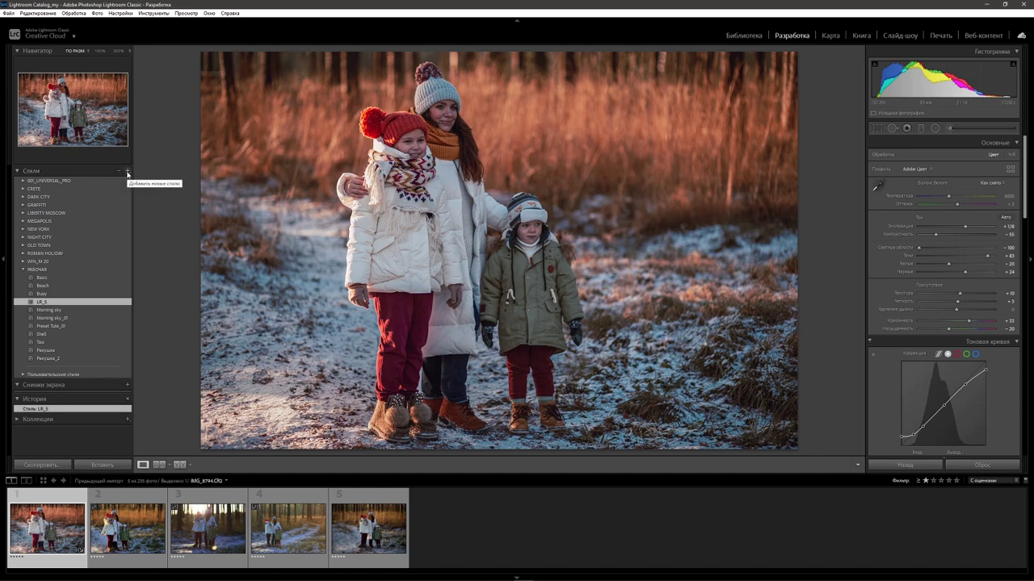
# - Start a new develop preset and uncheck all of its settings with Check None
pyautogui.click(126, 172)
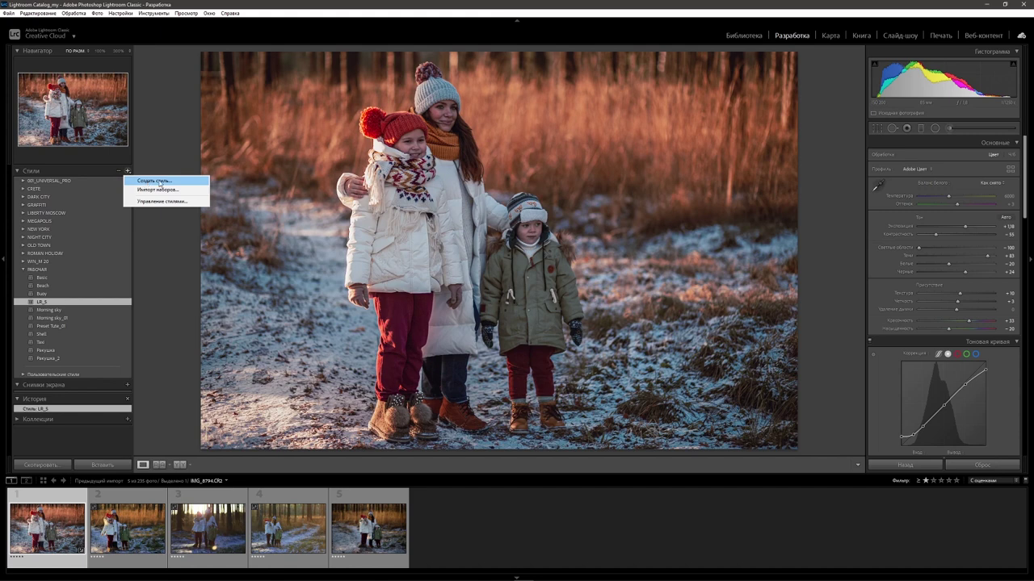
pyautogui.click(160, 184)
pyautogui.moveTo(454, 78); pyautogui.dragTo(581, 67)
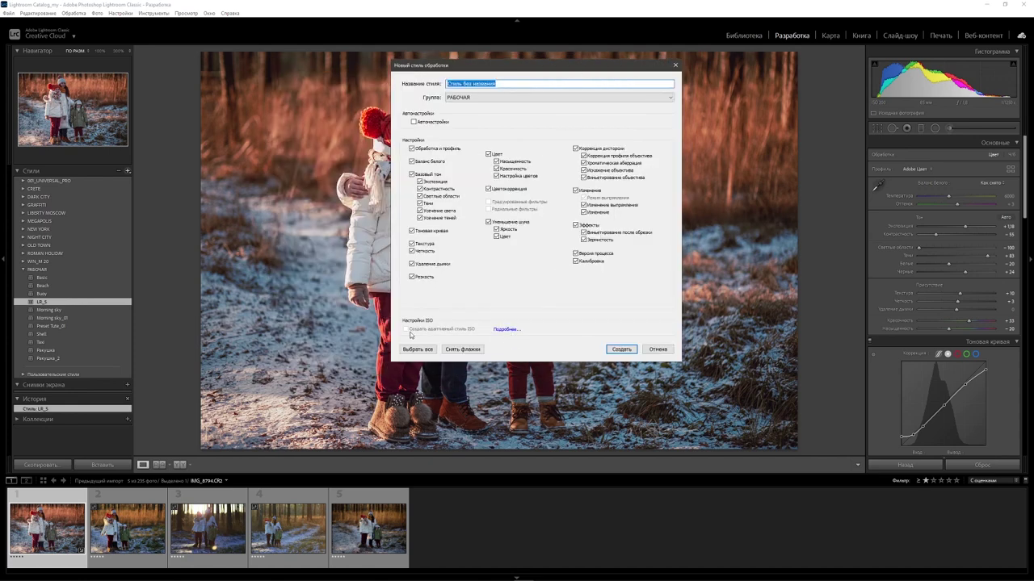
pyautogui.click(462, 349)
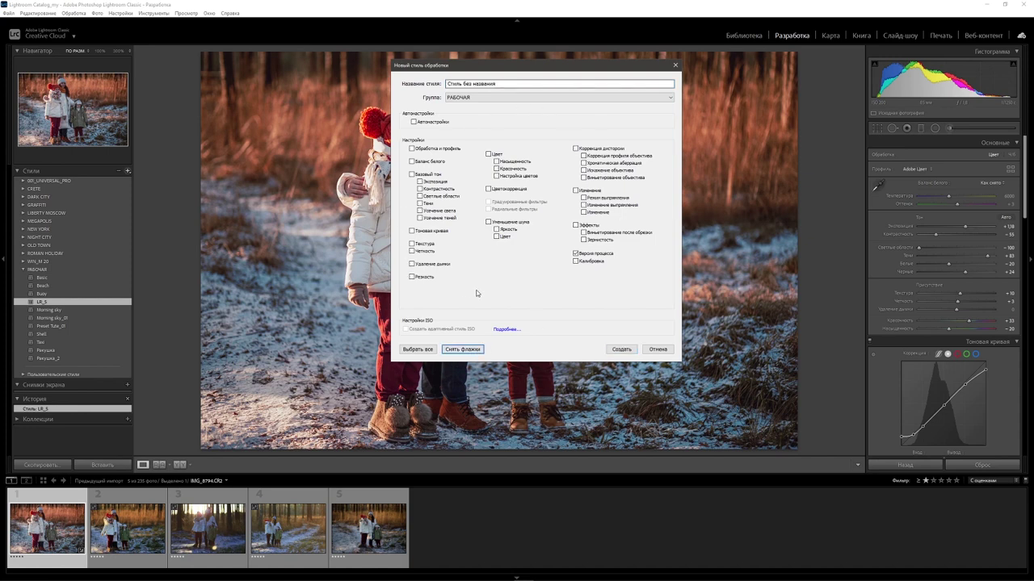
pyautogui.click(421, 350)
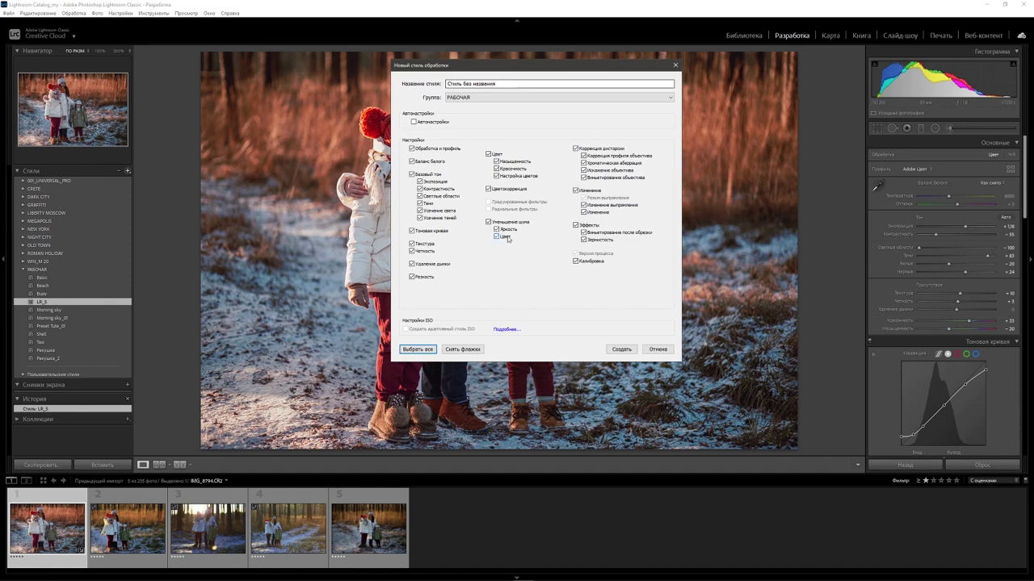
pyautogui.click(462, 349)
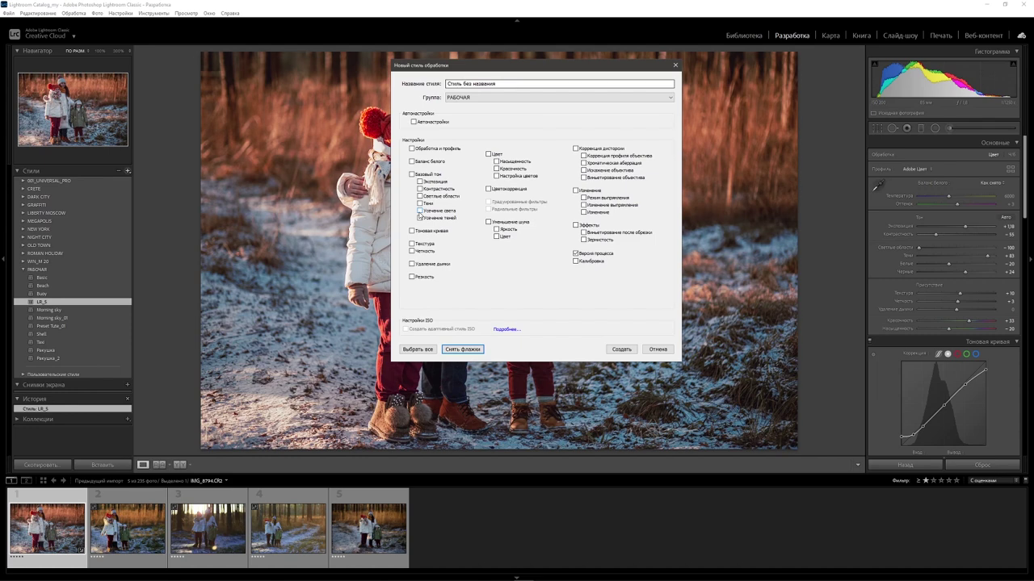
pyautogui.click(1027, 222)
# - Include all preset settings except Treatment & Profile, White Balance and Exposure, then show group choices
pyautogui.click(417, 349)
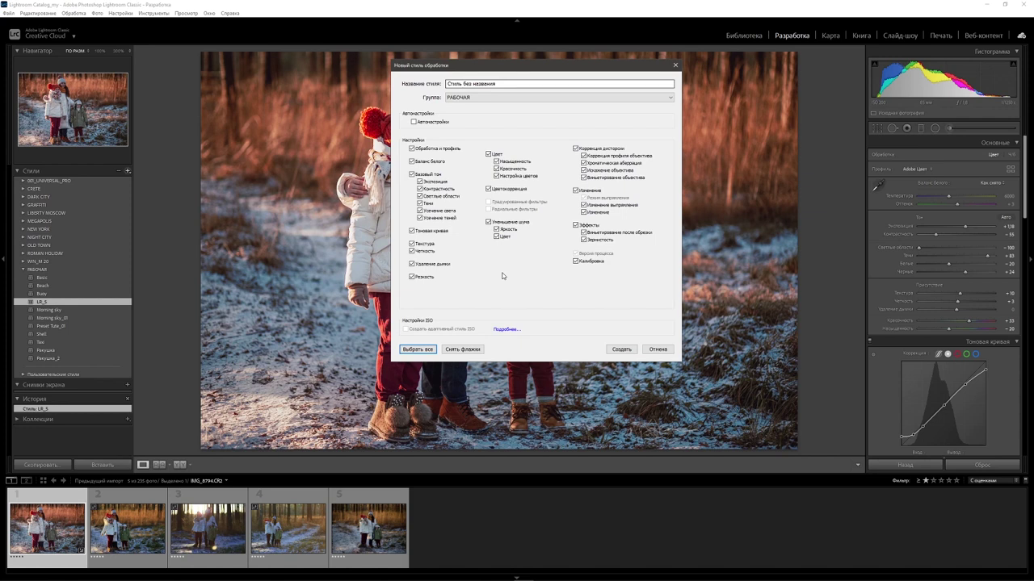
pyautogui.click(412, 149)
pyautogui.click(412, 162)
pyautogui.click(421, 181)
pyautogui.click(670, 99)
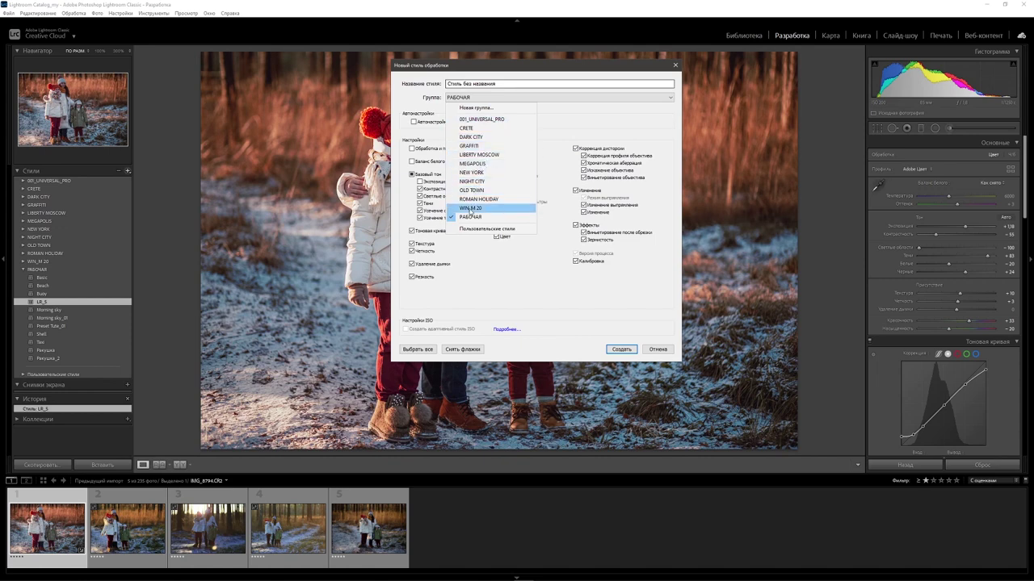
# - Create a new preset group named TEST and name the preset Winter_001
pyautogui.click(473, 109)
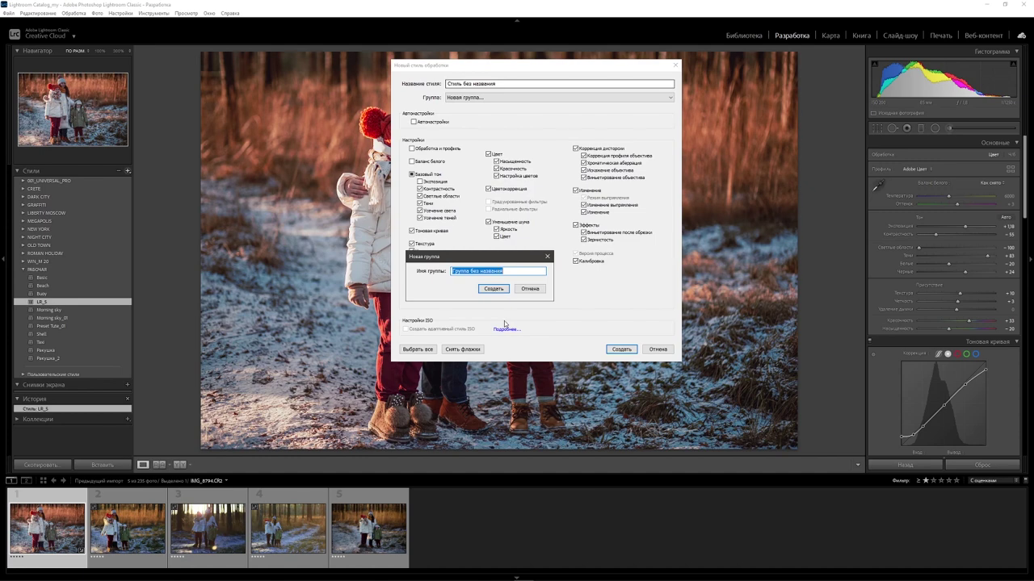
pyautogui.press('BackSpace')
pyautogui.write('T')
pyautogui.write('EST')
pyautogui.click(493, 289)
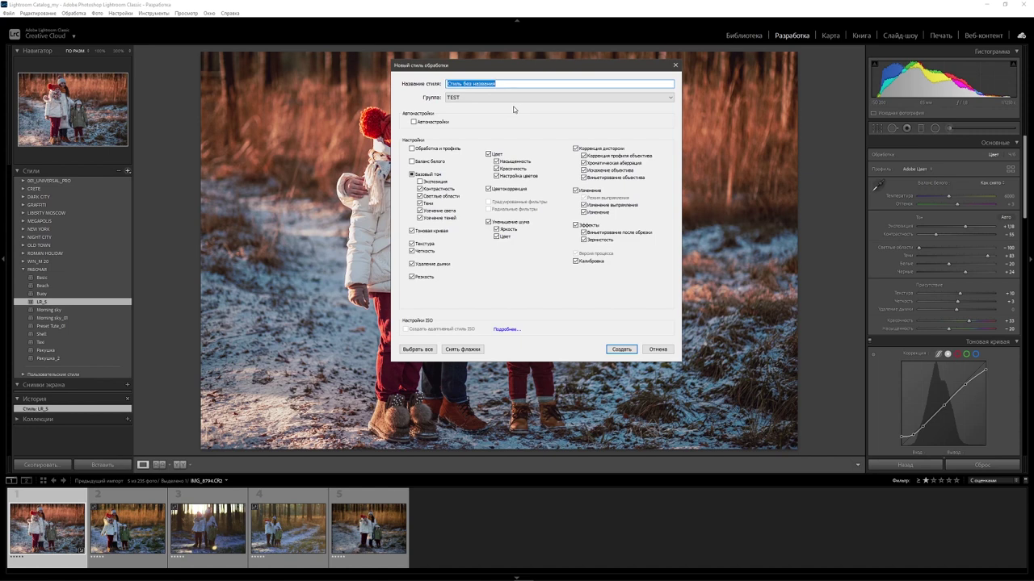
pyautogui.write('Win')
pyautogui.write('te')
pyautogui.write('r_001')
# - Save Winter_001, expand the TEST group, and reset the first photo's develop settings
pyautogui.click(621, 348)
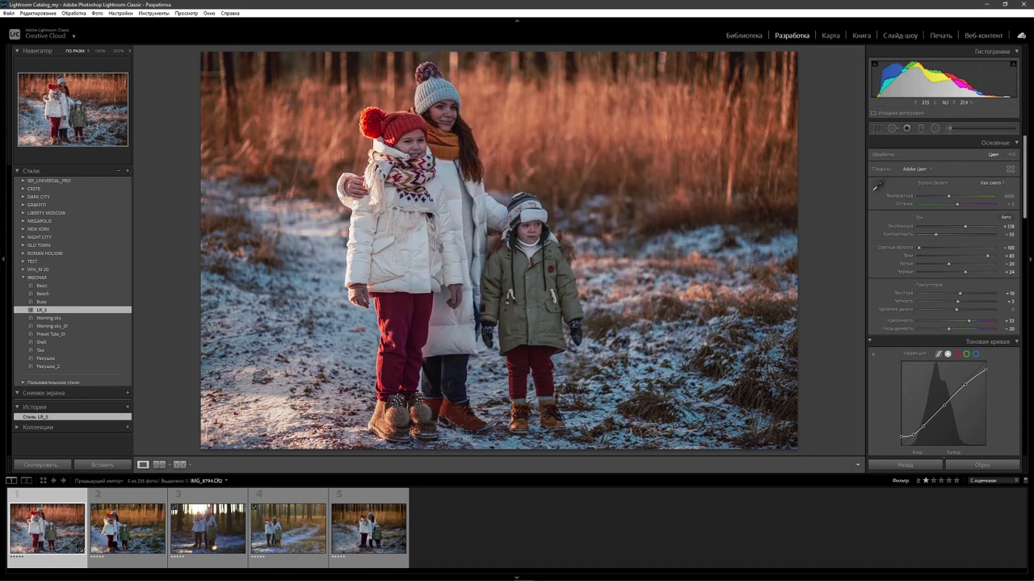
pyautogui.click(22, 277)
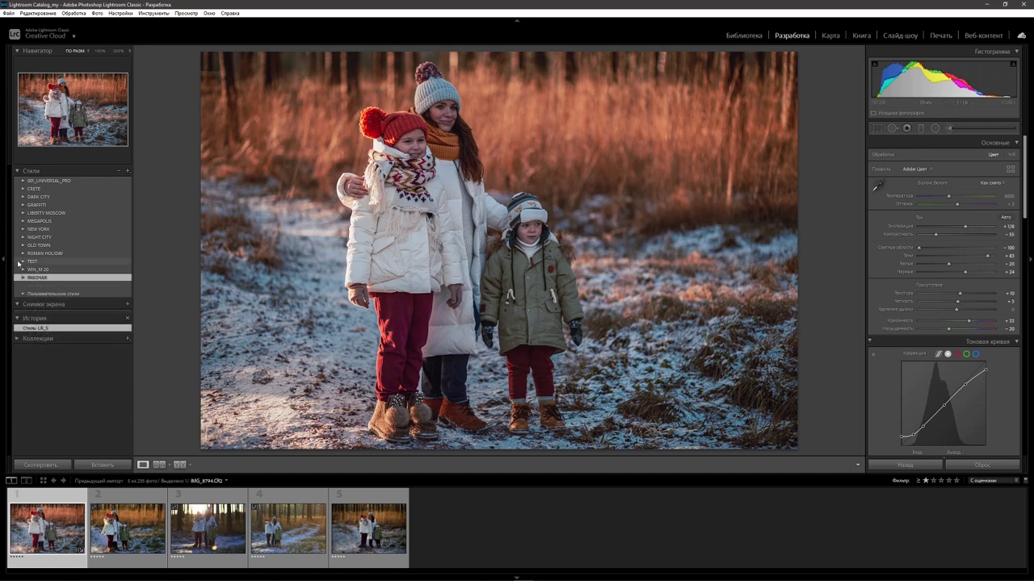
pyautogui.click(24, 262)
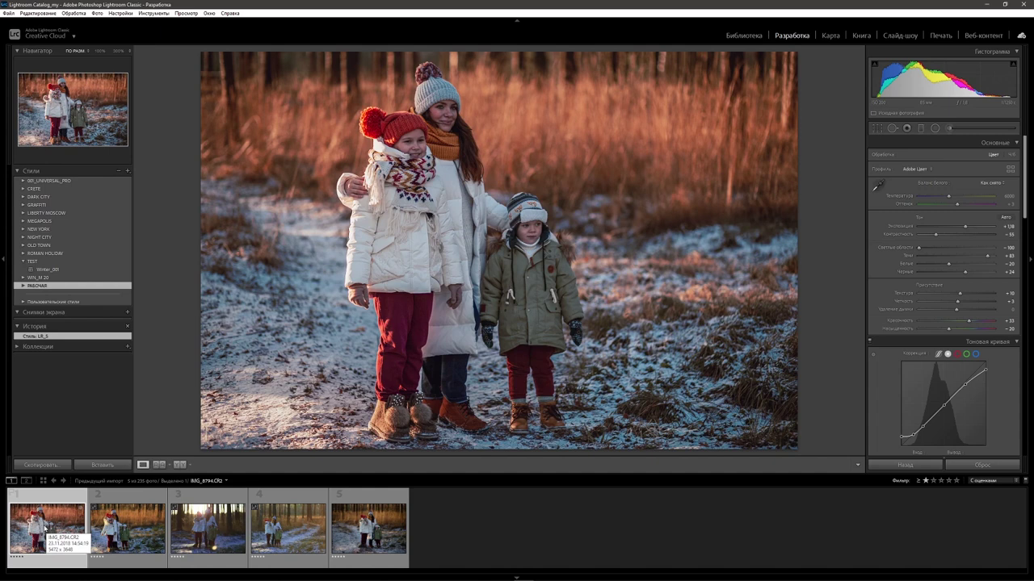
pyautogui.rightClick(50, 529)
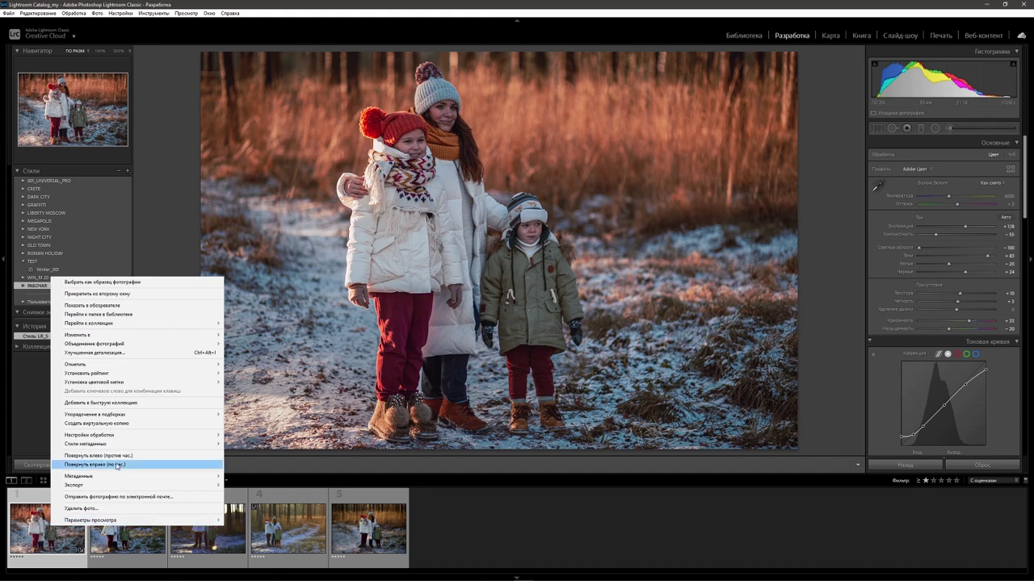
pyautogui.moveTo(138, 434)
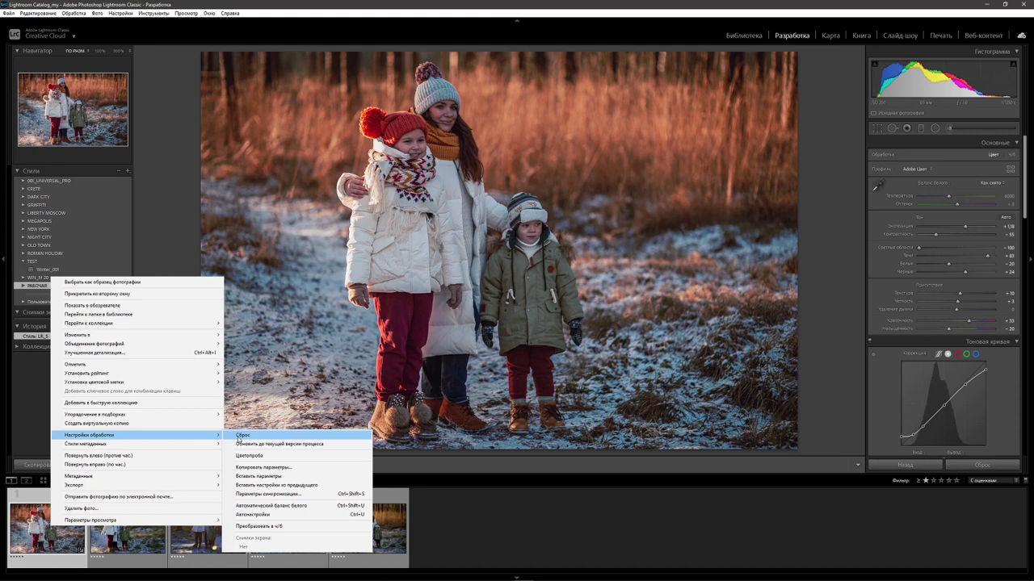
pyautogui.click(260, 440)
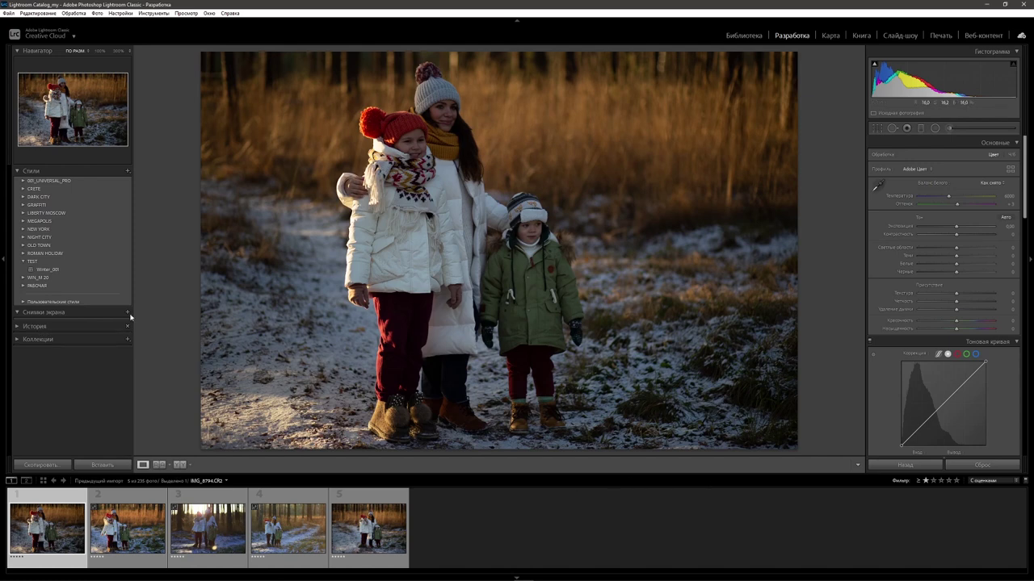
# - Show the Winter_001 preset's XMP file in Explorer from its context menu
pyautogui.click(52, 272)
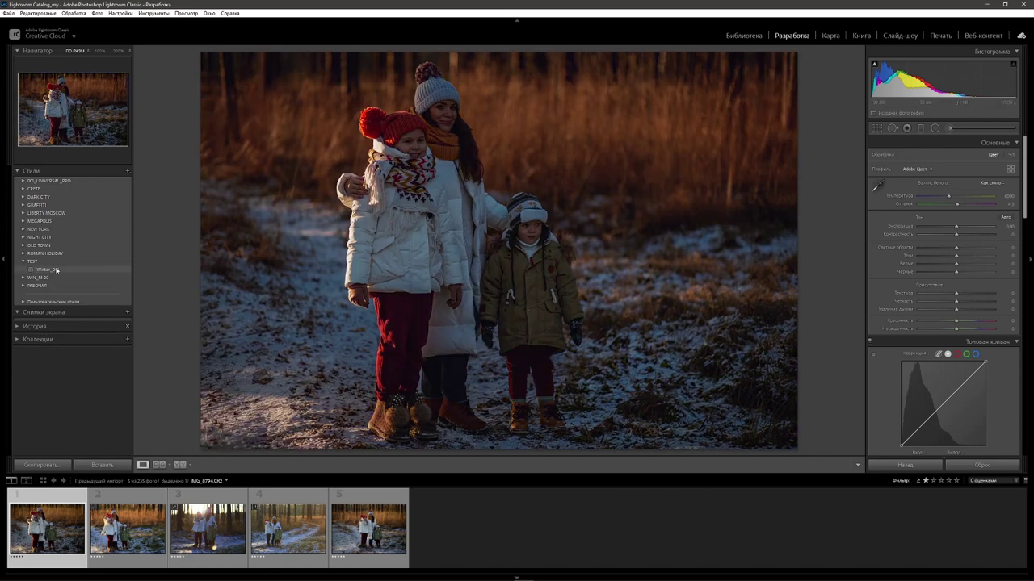
pyautogui.rightClick(55, 270)
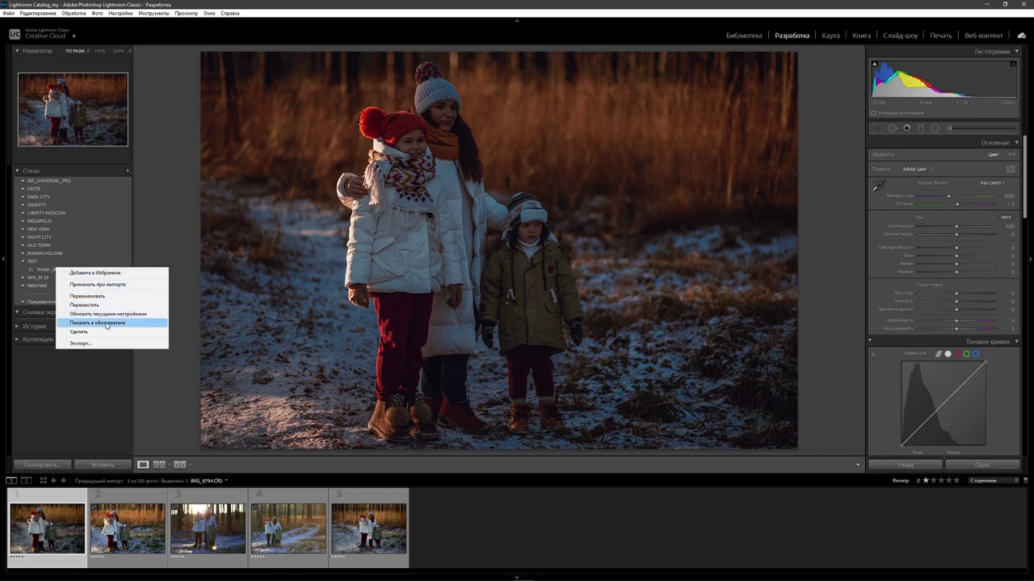
pyautogui.click(106, 324)
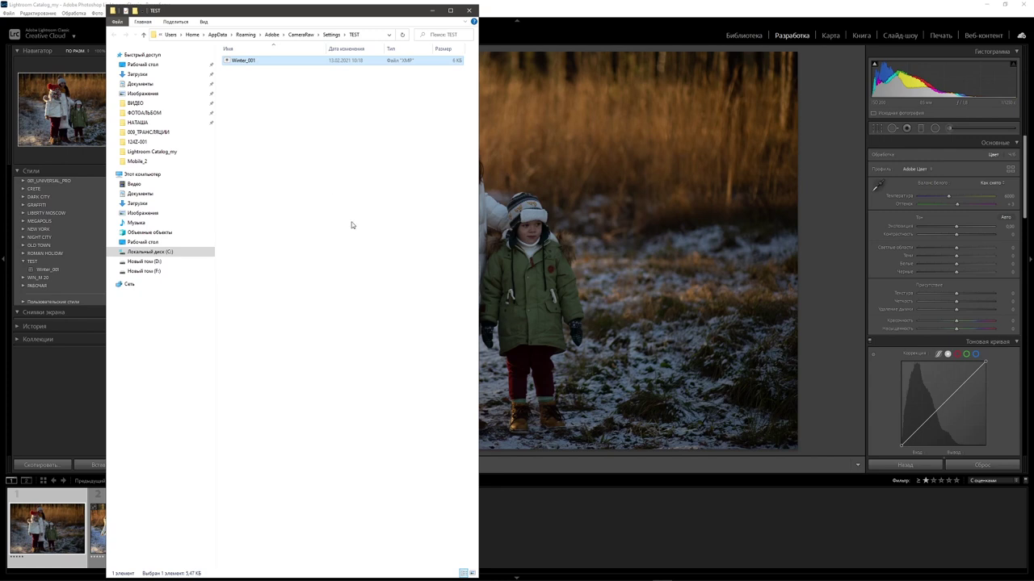
# - Deselect the file and close the TEST preset folder window
pyautogui.click(274, 160)
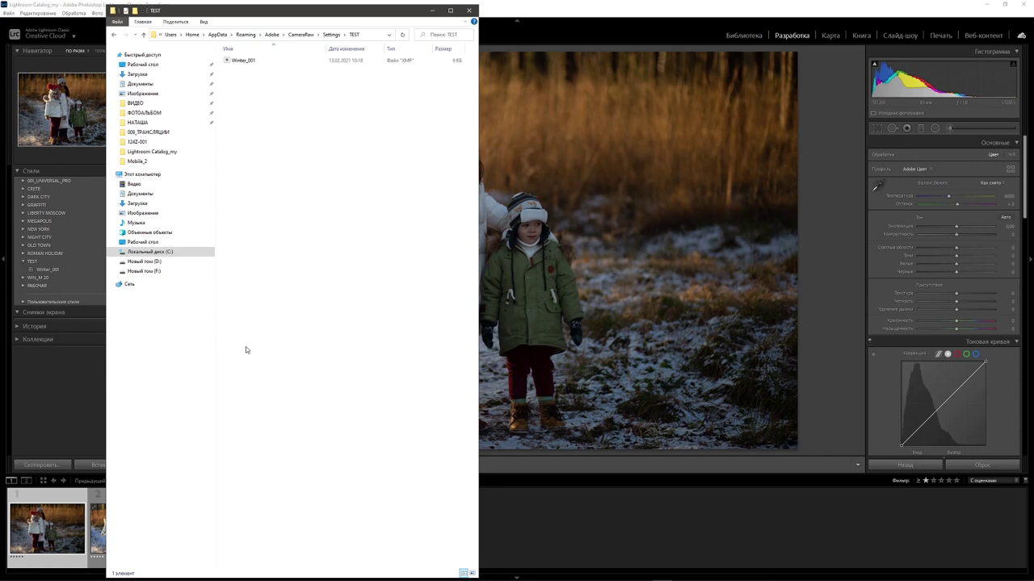
pyautogui.click(469, 12)
# - Apply Winter_001 to the first photo and nudge Exposure slightly higher
pyautogui.click(55, 270)
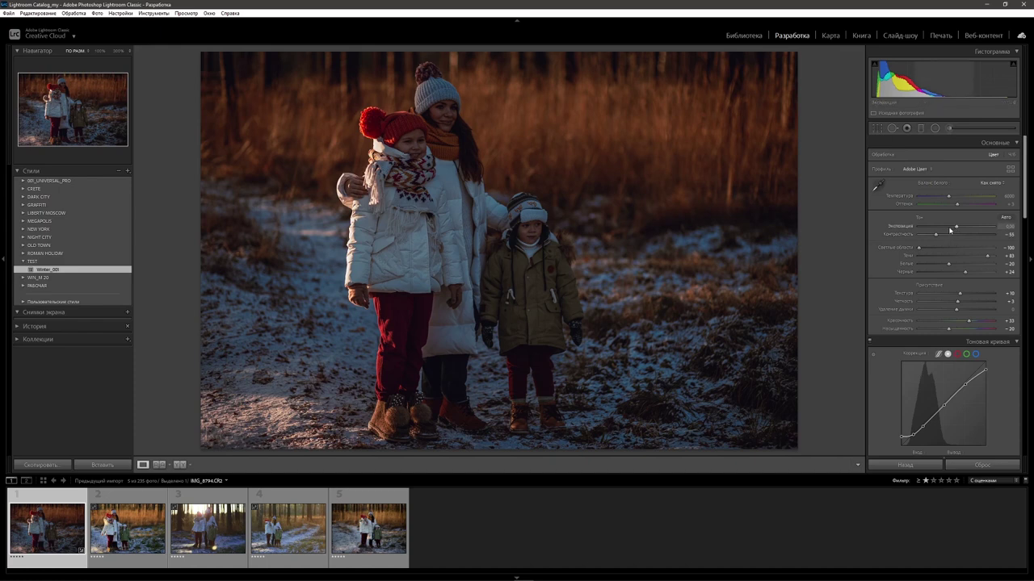
pyautogui.moveTo(958, 229); pyautogui.dragTo(967, 229)
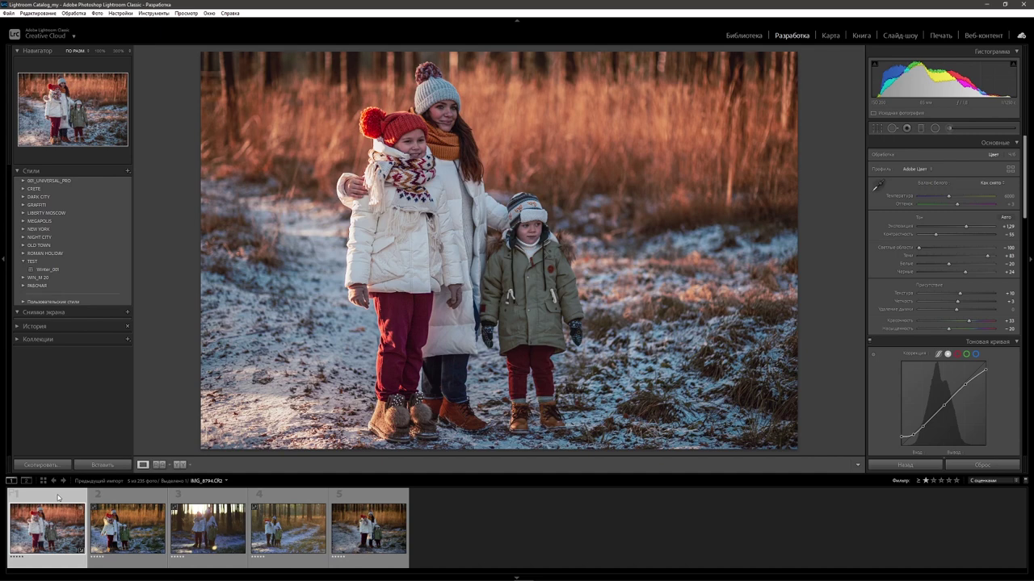
# - Select all five photos and set Sync to include Exposure but exclude Local Adjustments
pyautogui.keyDown('shift'); pyautogui.click(374, 499); pyautogui.keyUp('shift')
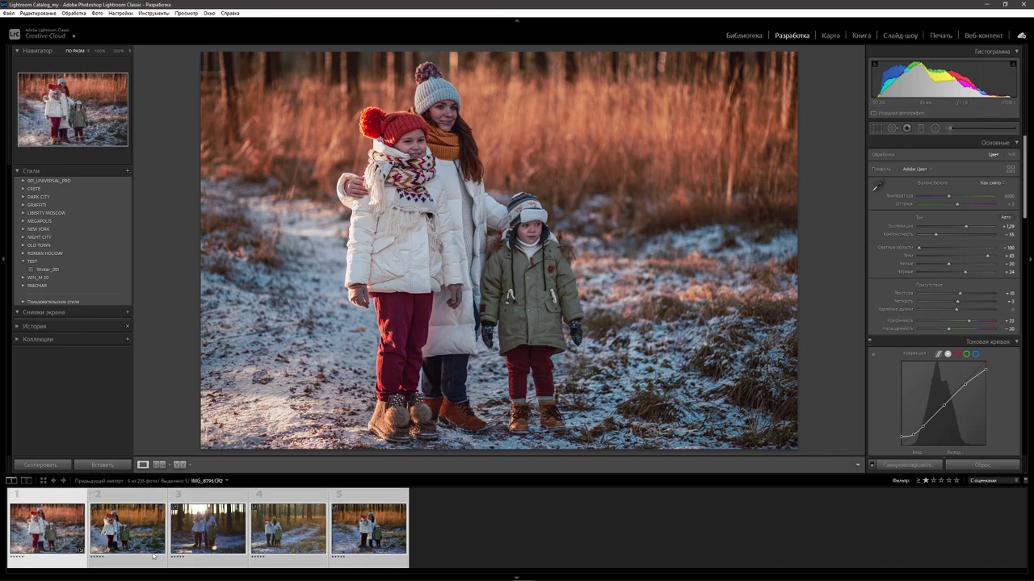
pyautogui.click(909, 466)
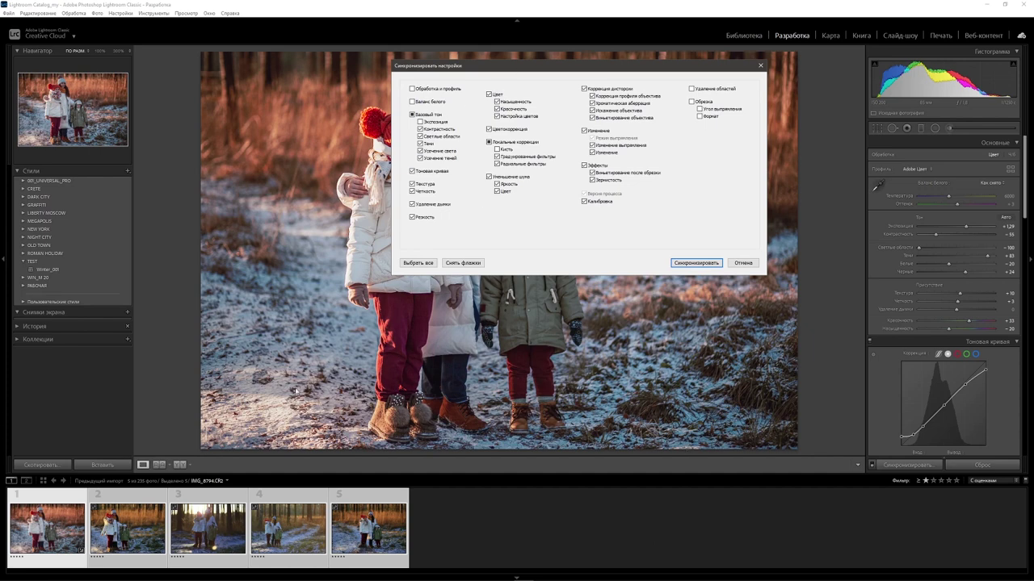
pyautogui.click(420, 122)
pyautogui.click(489, 142)
# - Sync the chosen settings, then slightly lower the second photo's exposure and warm its temperature
pyautogui.click(695, 263)
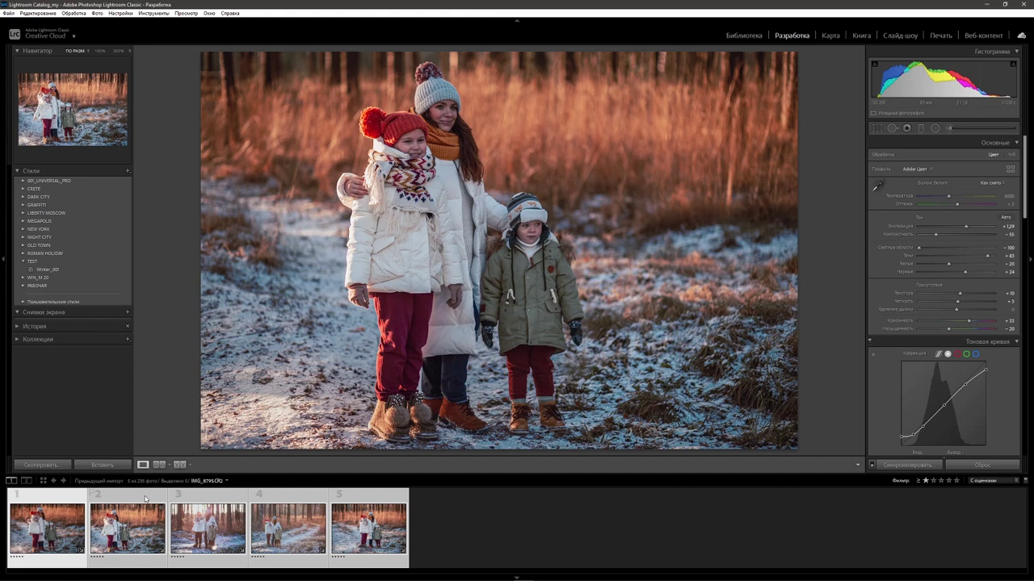
pyautogui.click(145, 499)
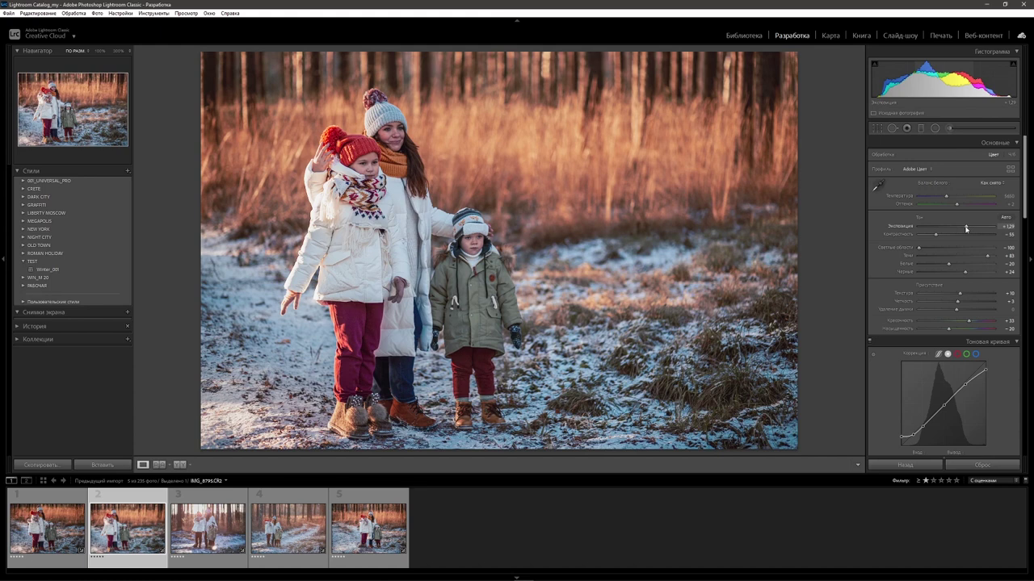
pyautogui.moveTo(966, 230); pyautogui.dragTo(962, 229)
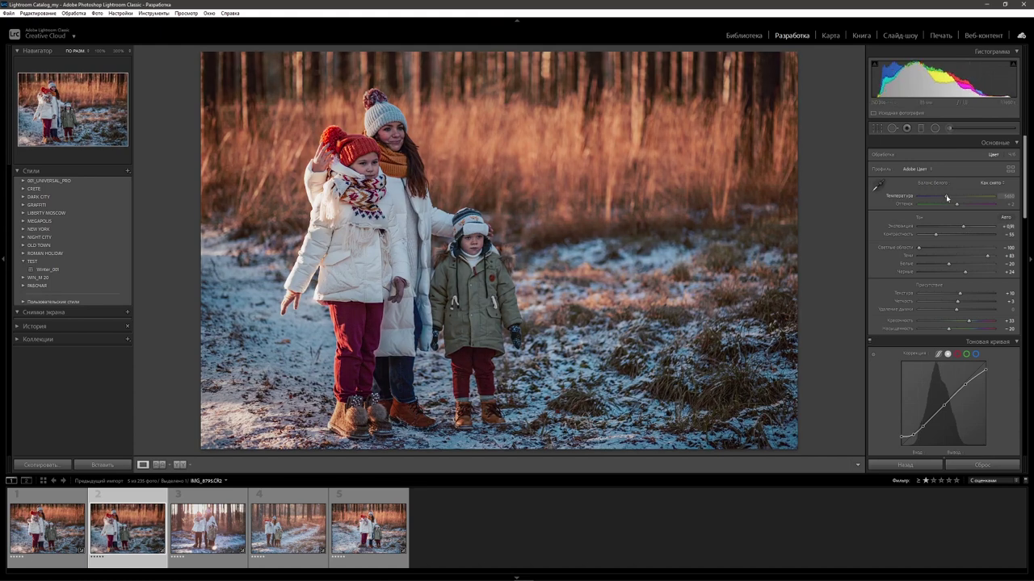
pyautogui.moveTo(948, 198); pyautogui.dragTo(949, 197)
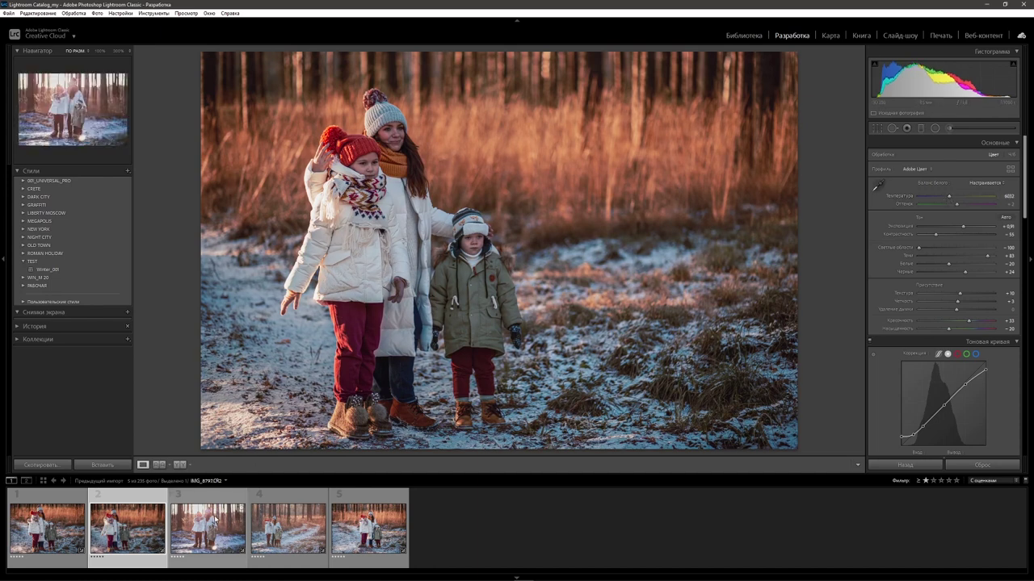
pyautogui.click(211, 523)
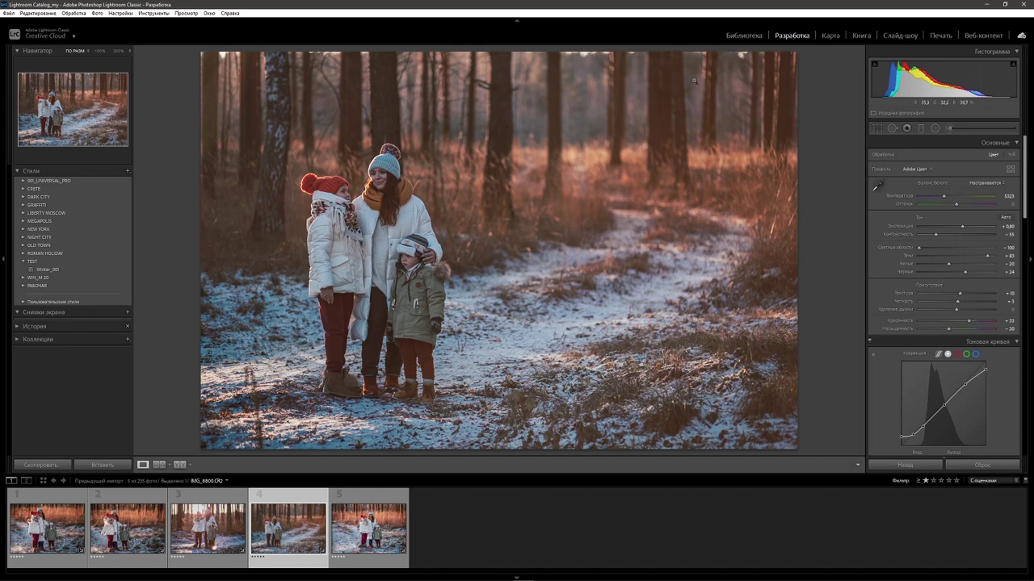
# - Crop the fourth photo tighter around the family and apply the crop
pyautogui.click(877, 129)
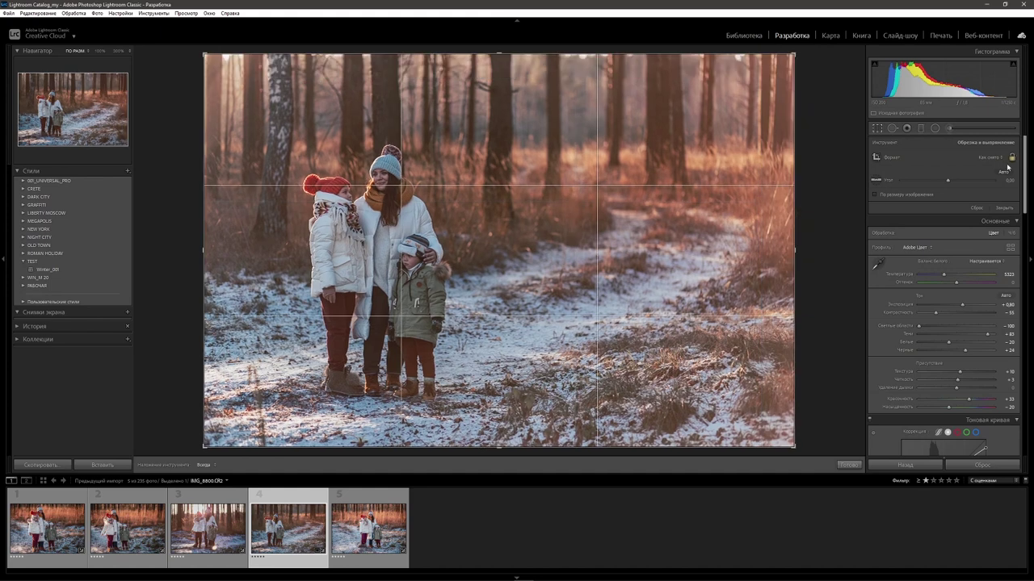
pyautogui.moveTo(778, 74); pyautogui.dragTo(772, 72)
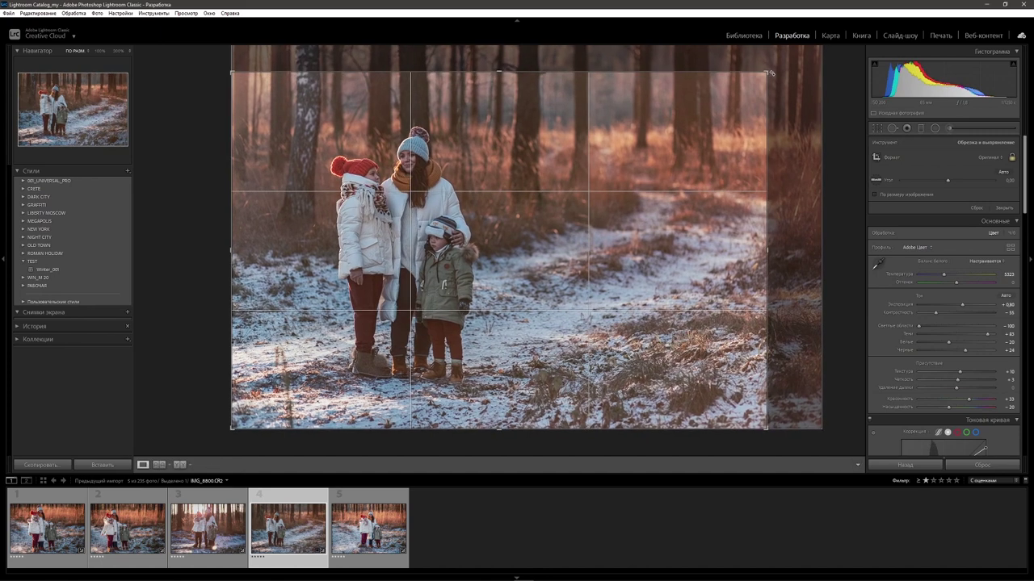
pyautogui.press('Return')
pyautogui.press('Right')
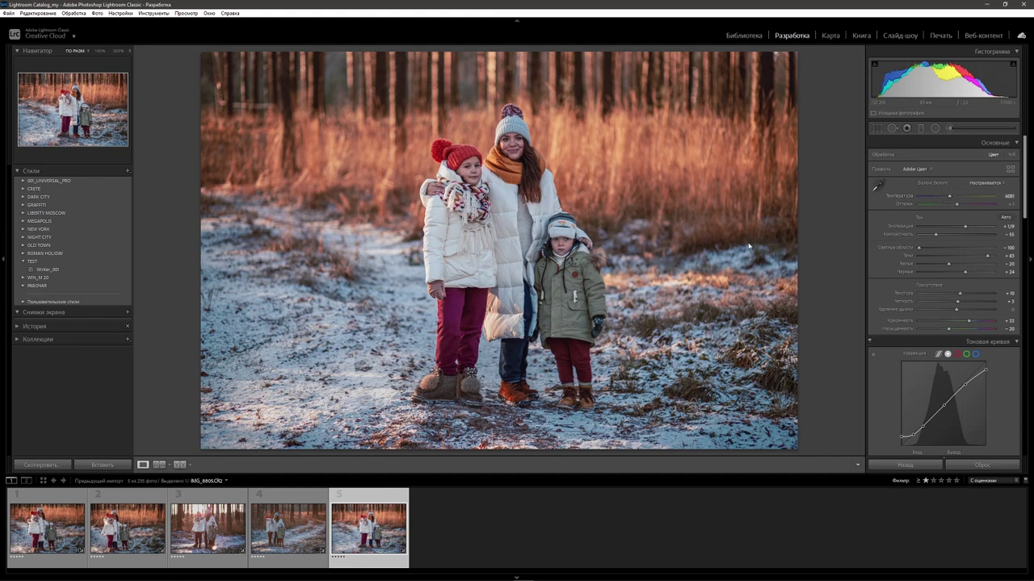
# - Select all five winter photos and open File > Export for them
pyautogui.hotkey('ctrl', 'a')
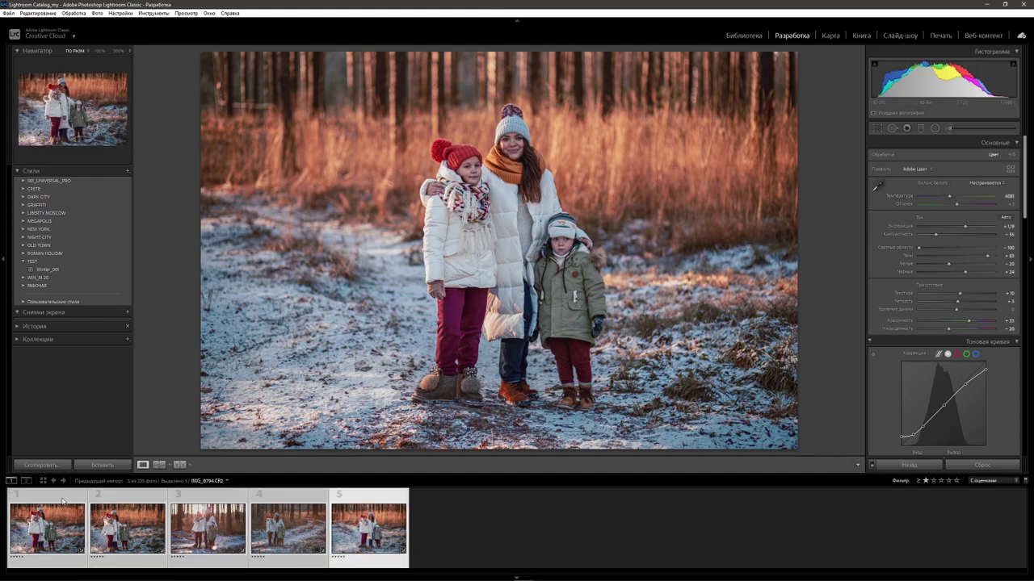
pyautogui.click(7, 14)
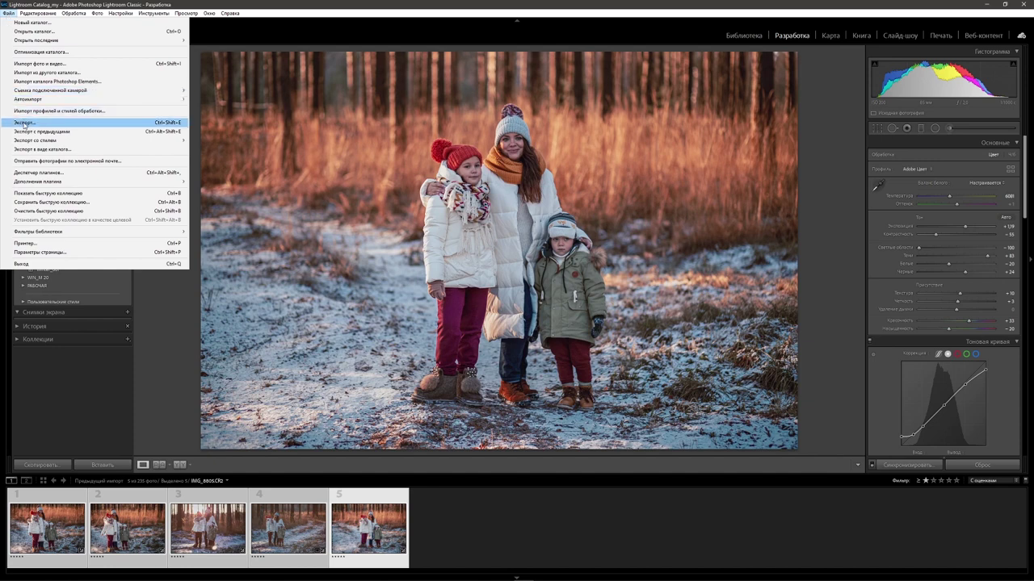
pyautogui.click(24, 123)
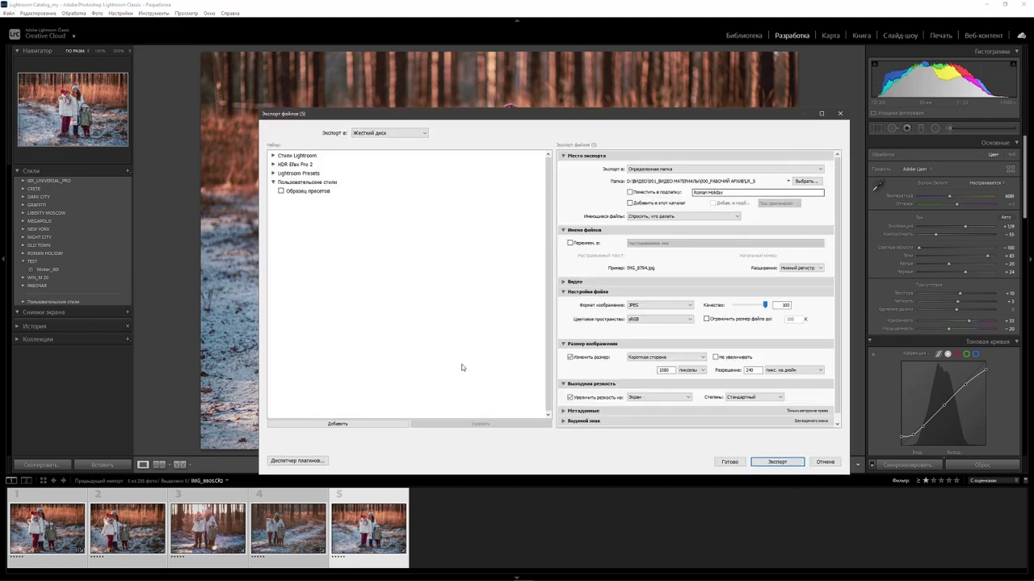
# - Set the export destination to the LR_5 folder, putting files in a Roman Holiday subfolder
pyautogui.click(803, 183)
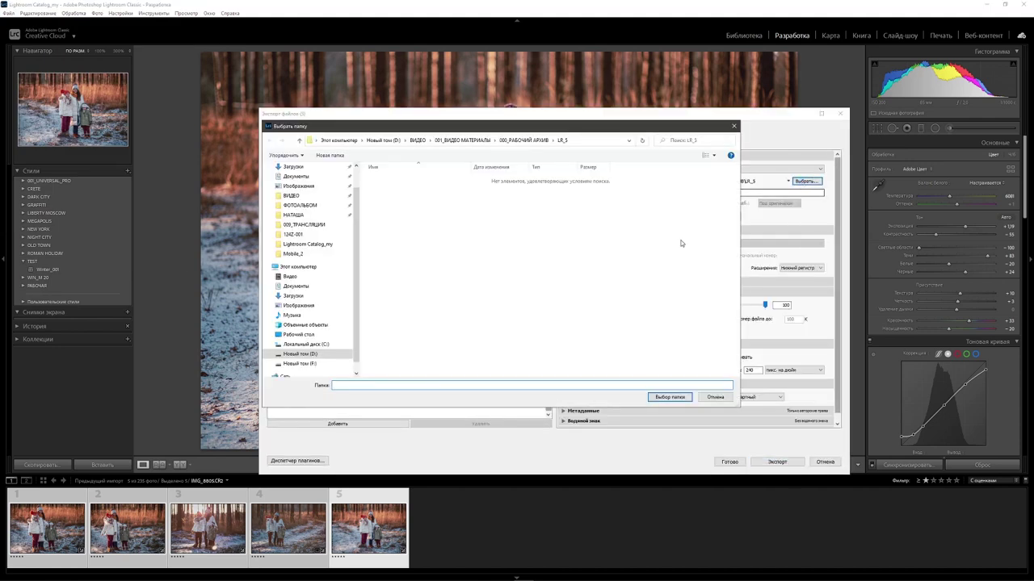
pyautogui.click(669, 397)
pyautogui.click(635, 194)
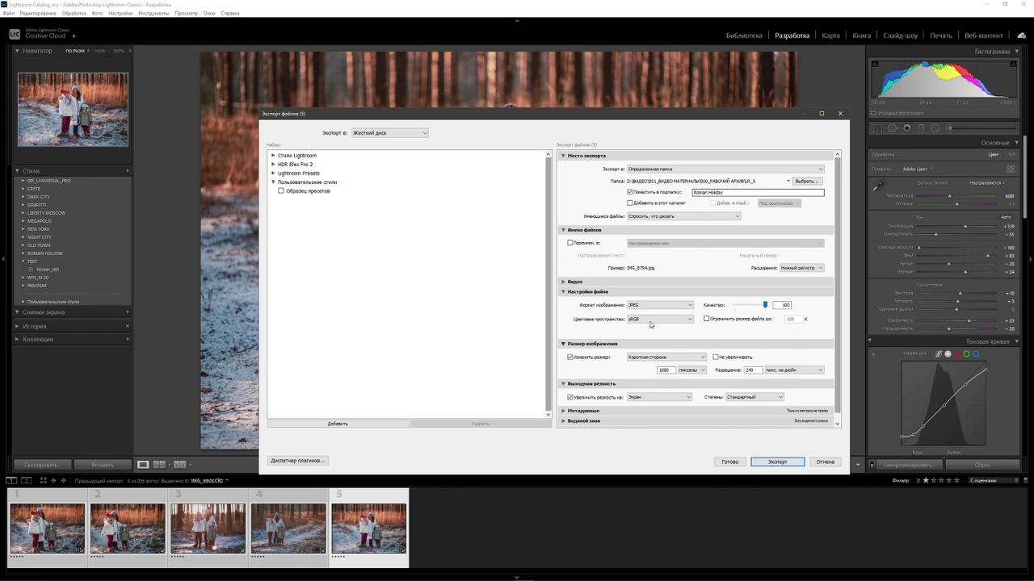
pyautogui.scroll(-1, 604, 366)
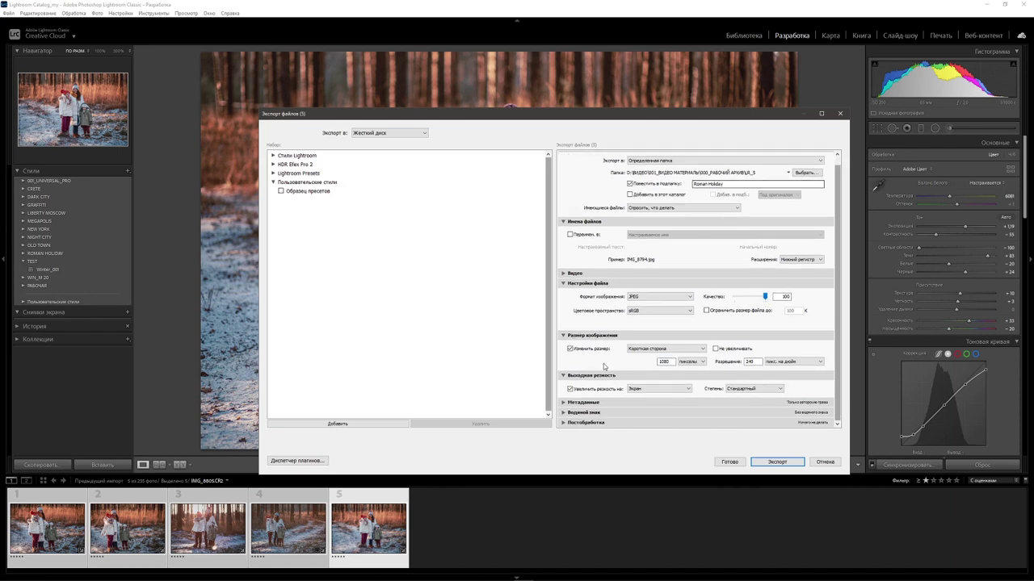
pyautogui.click(664, 361)
pyautogui.click(690, 390)
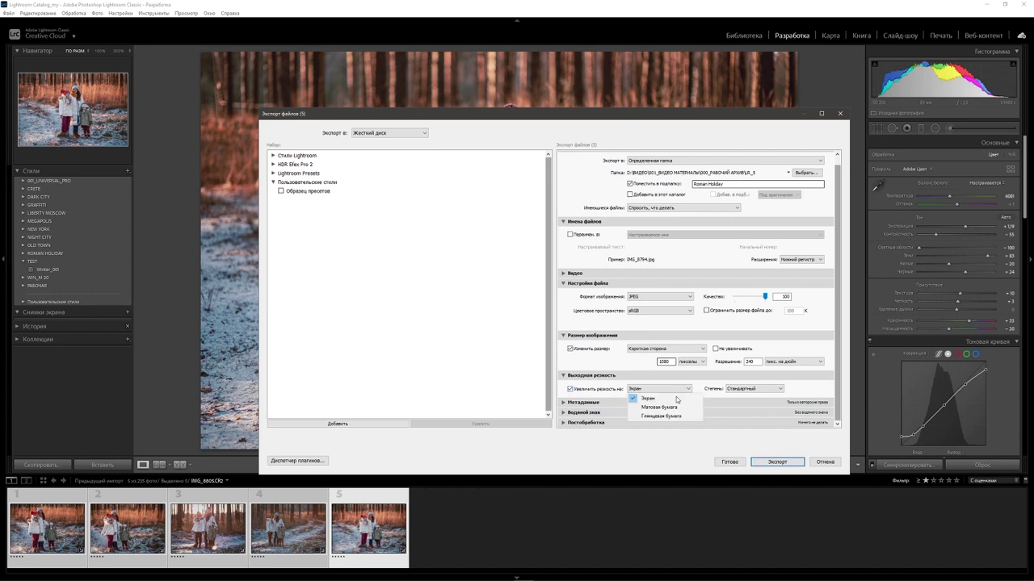
pyautogui.click(665, 399)
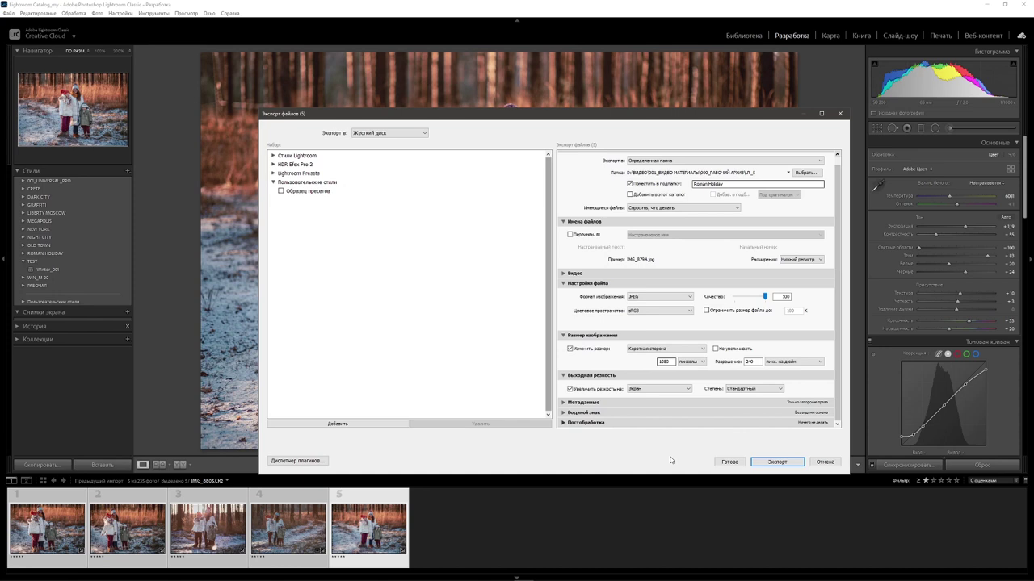
# - Start a new export preset and name it Instagram_gorizont
pyautogui.click(356, 424)
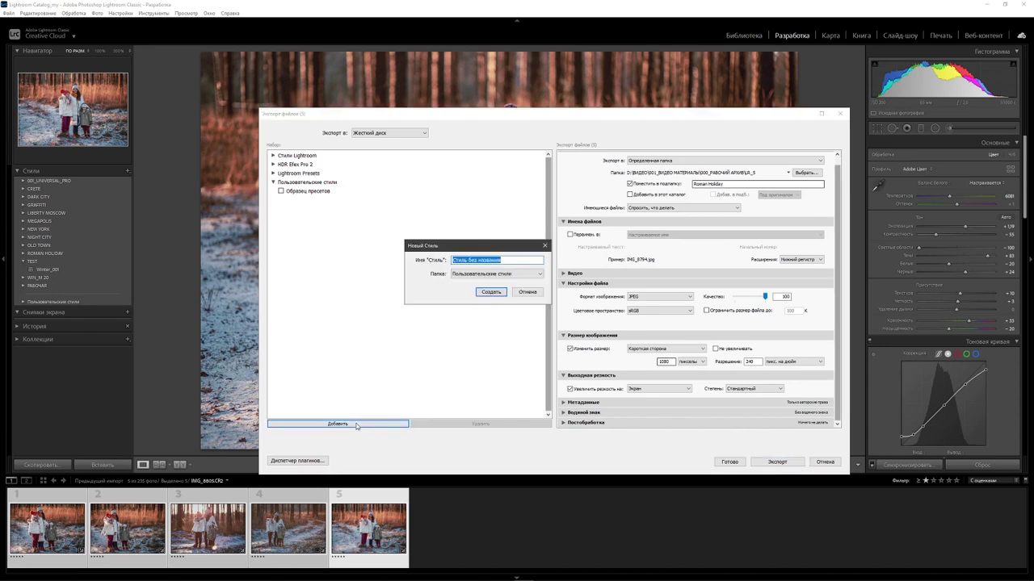
pyautogui.press('BackSpace')
pyautogui.write('gori')
pyautogui.write('zont')
# - Create a new 'My presets' folder and save the Instagram_gorizont preset into it
pyautogui.click(540, 274)
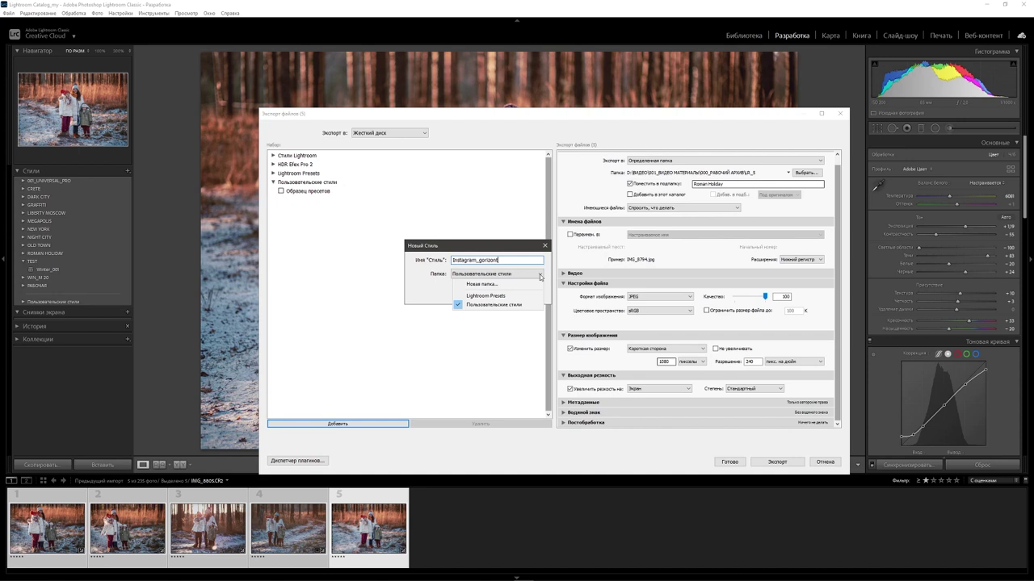
pyautogui.click(494, 285)
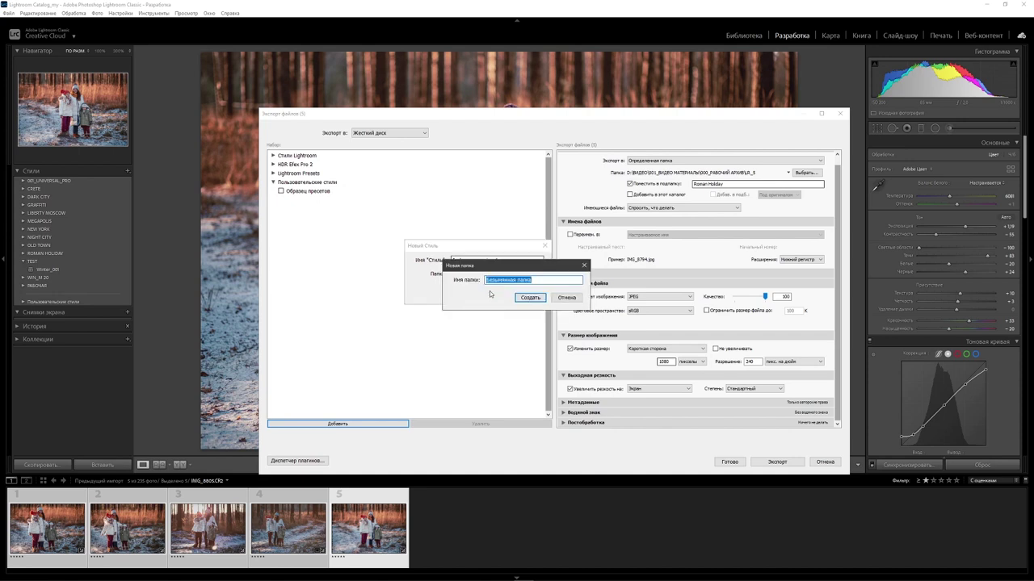
pyautogui.press('alt')
pyautogui.write('b')
pyautogui.press('BackSpace')
pyautogui.hotkey('alt', 'shift')
pyautogui.write('M')
pyautogui.write('y ')
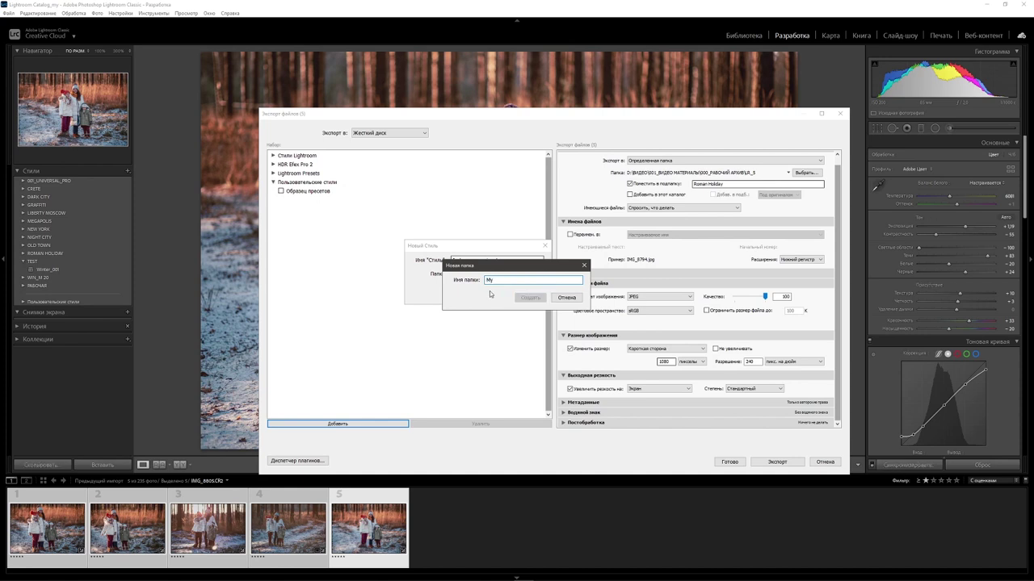
pyautogui.write('presets')
pyautogui.press('Return')
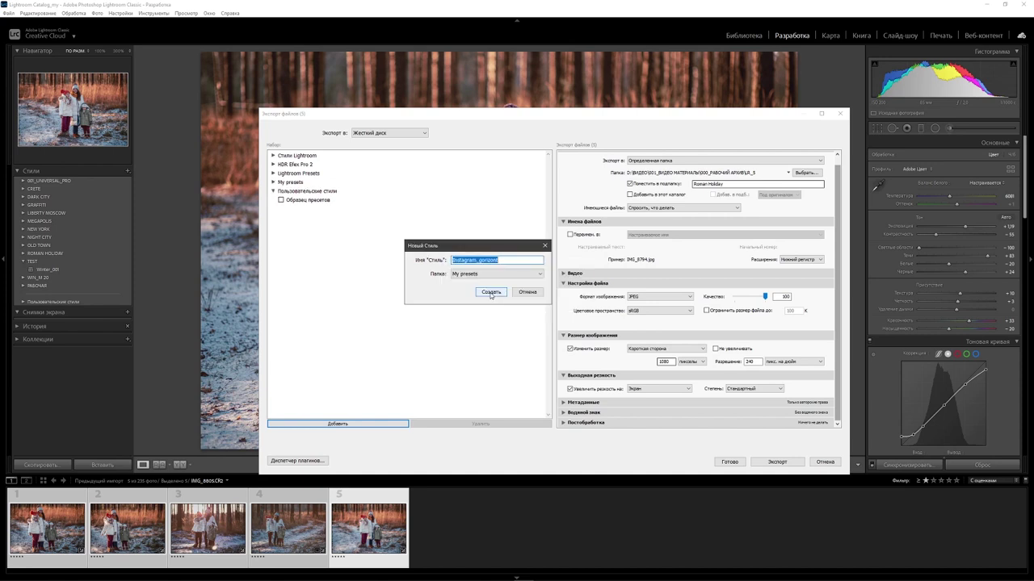
pyautogui.click(490, 293)
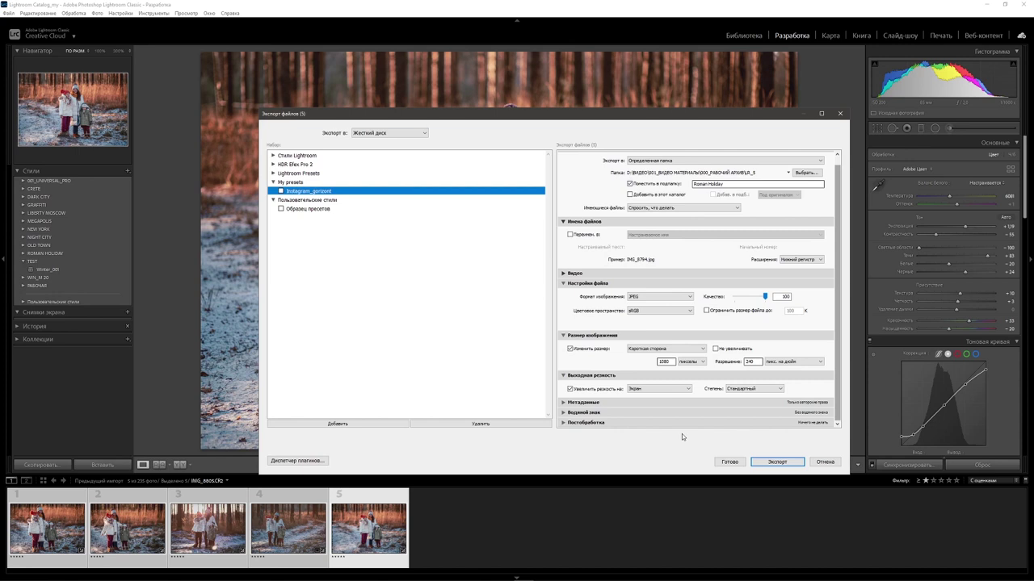
pyautogui.click(777, 462)
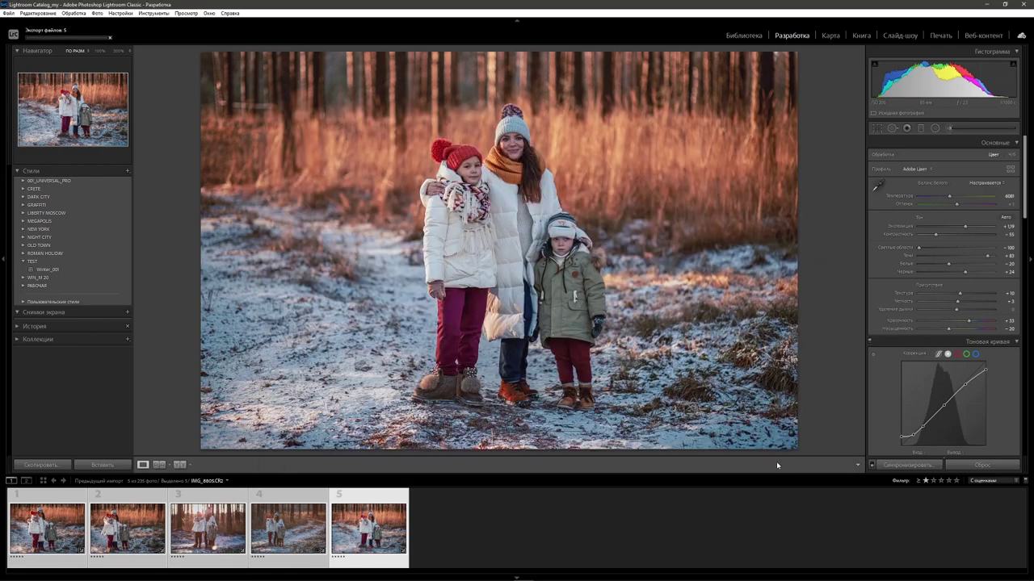